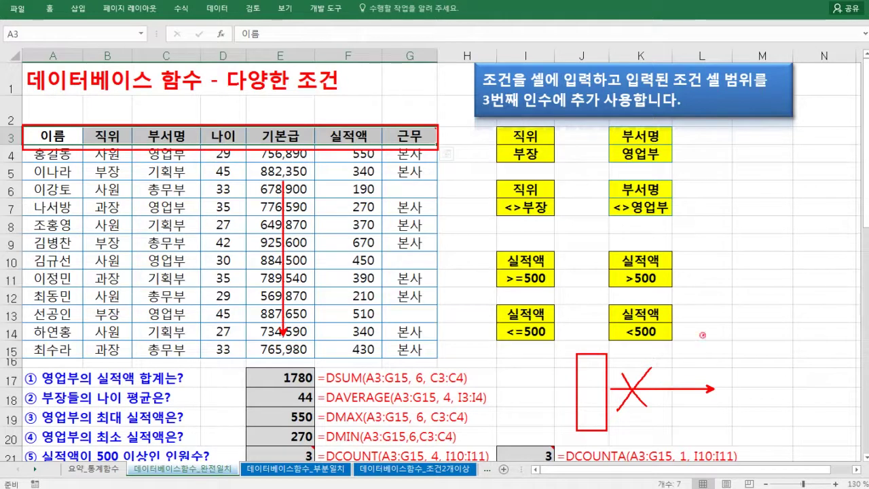
pyautogui.click(703, 335)
pyautogui.moveTo(707, 349); pyautogui.dragTo(706, 354)
pyautogui.moveTo(726, 313)
pyautogui.mouseDown()
pyautogui.moveTo(724, 353)
pyautogui.moveTo(733, 333)
pyautogui.moveTo(753, 343)
pyautogui.moveTo(733, 337)
pyautogui.mouseUp()
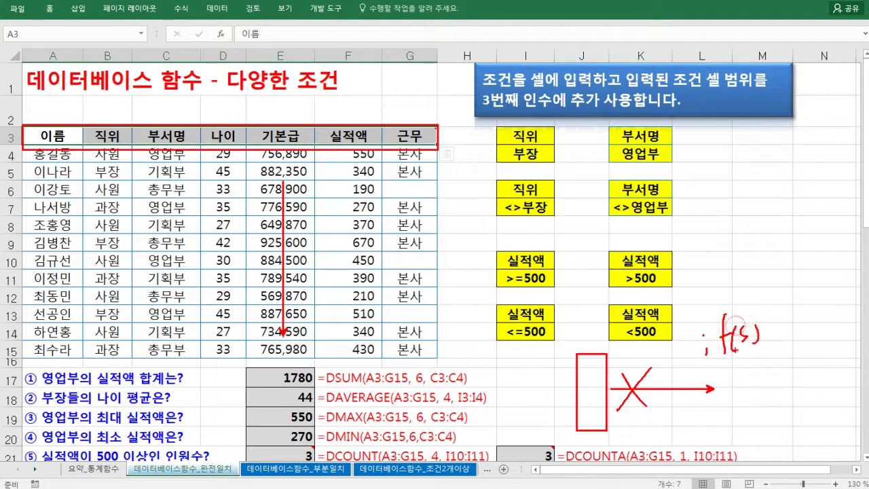
pyautogui.moveTo(671, 354); pyautogui.dragTo(683, 349)
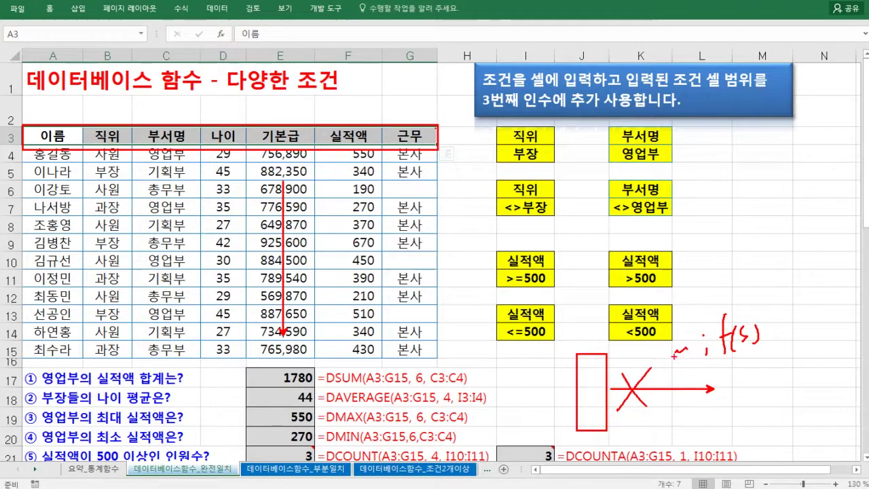
pyautogui.moveTo(467, 248); pyautogui.dragTo(671, 339)
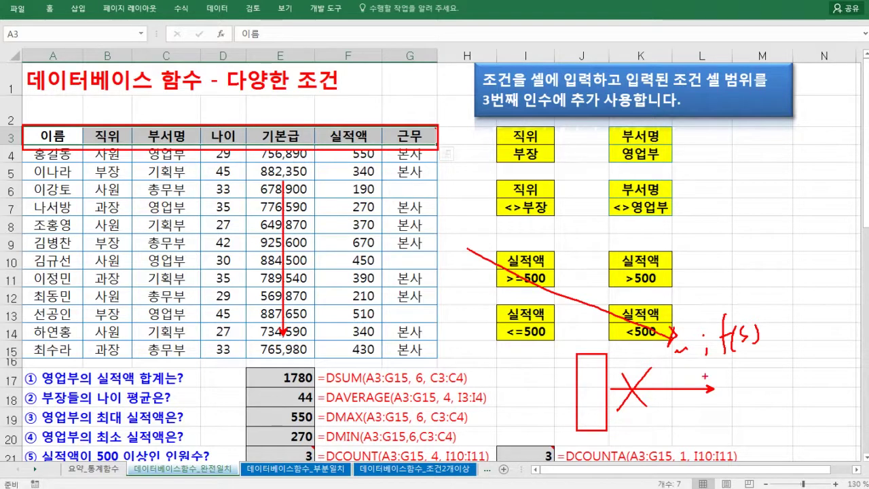
pyautogui.moveTo(655, 385); pyautogui.dragTo(690, 366)
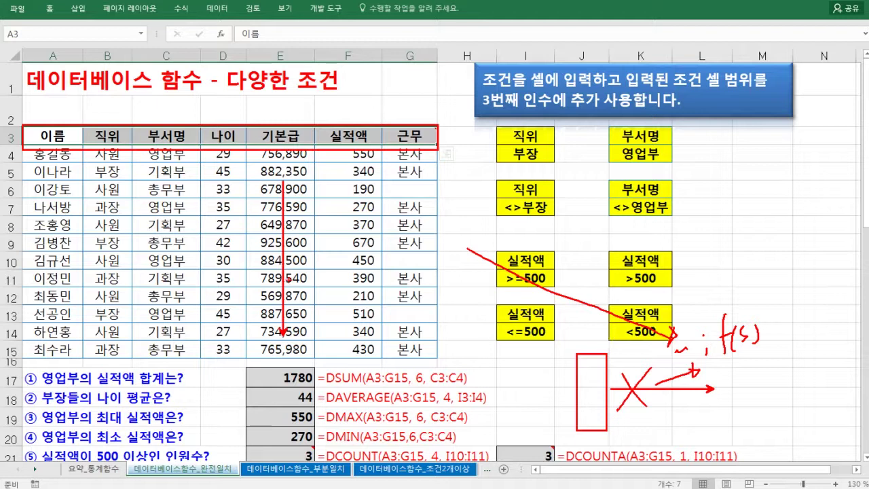
pyautogui.press('Escape')
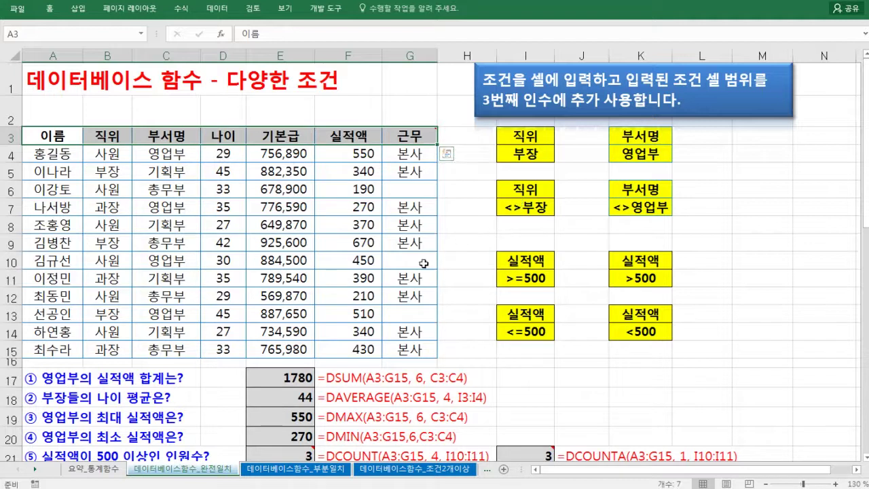
# Step: Examine the employee table in A3:G15, including its header row, as the database range
pyautogui.click(526, 135)
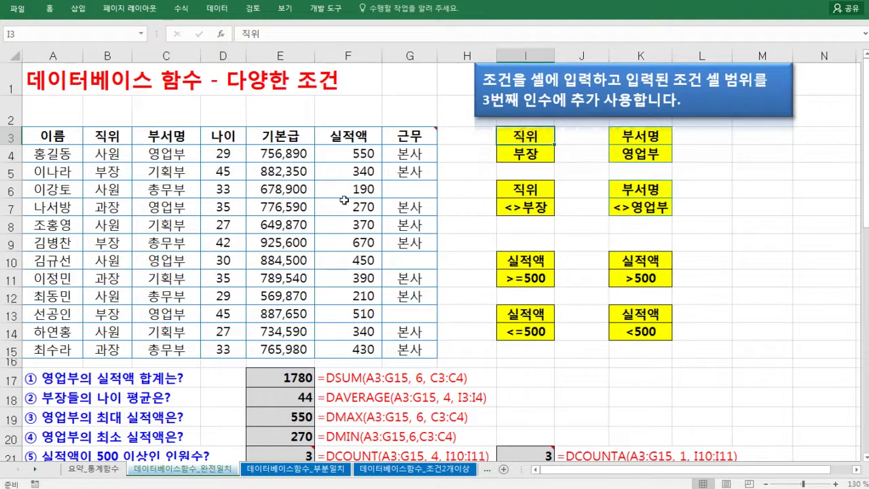
pyautogui.moveTo(70, 135); pyautogui.dragTo(407, 350)
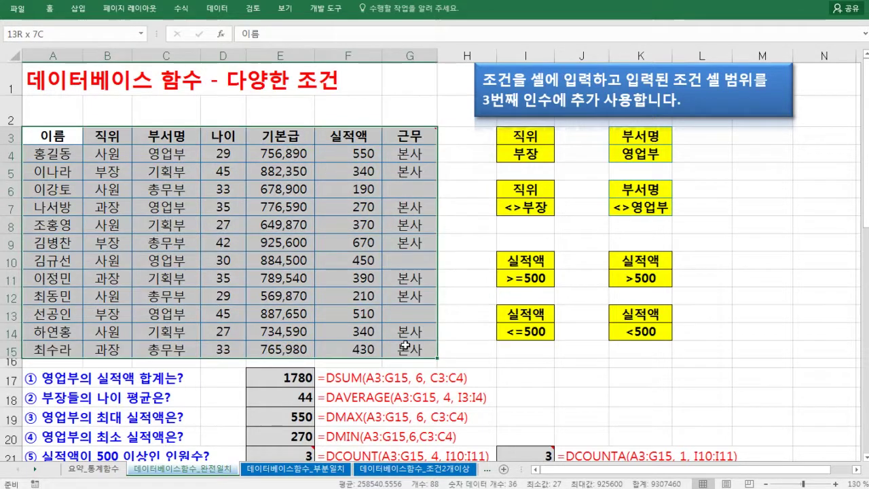
pyautogui.moveTo(54, 135); pyautogui.dragTo(410, 350)
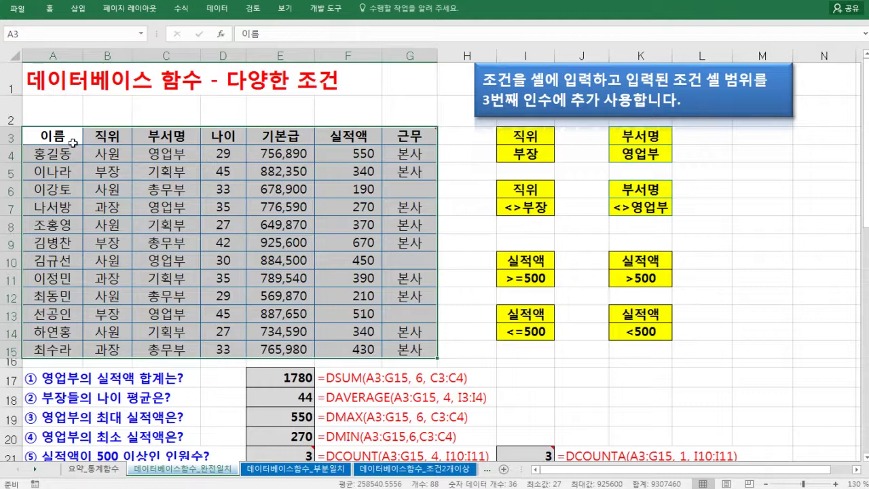
pyautogui.moveTo(65, 136); pyautogui.dragTo(292, 261)
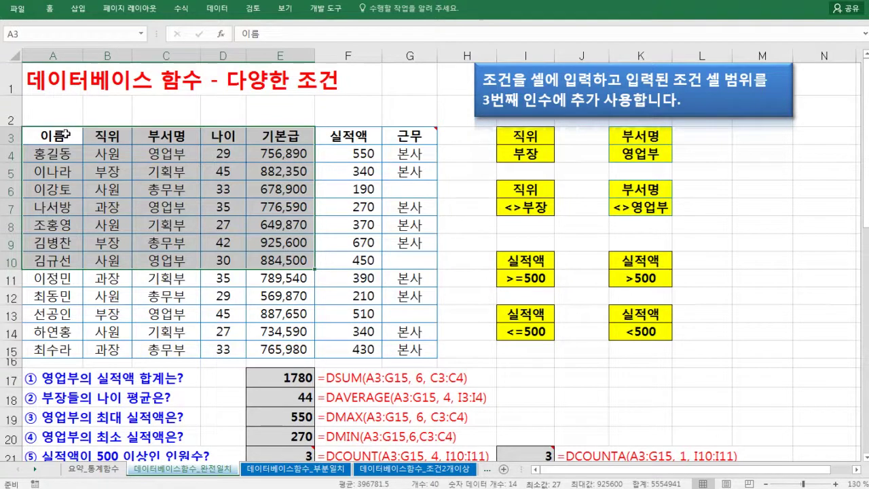
pyautogui.moveTo(64, 134); pyautogui.dragTo(442, 362)
pyautogui.click(347, 278)
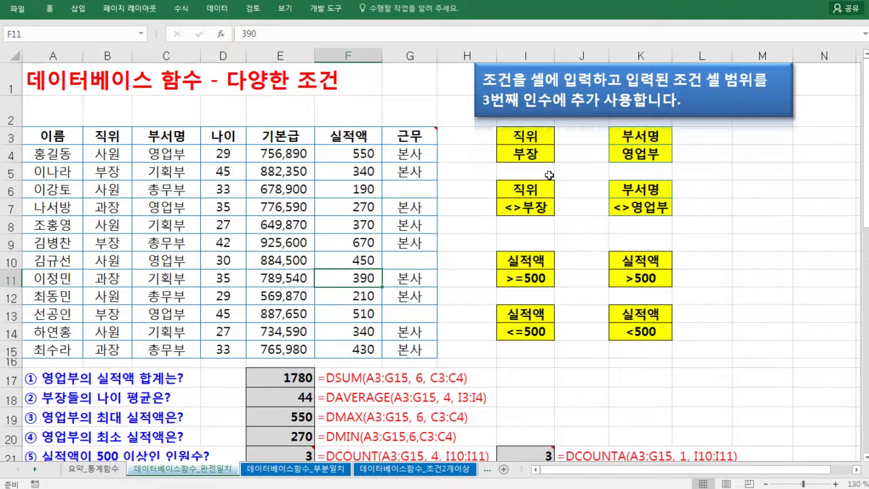
# Step: Review the criteria ranges for 직위 and 부서명 in I3:K7 and for 실적액 in I10:K14
pyautogui.moveTo(543, 142); pyautogui.dragTo(538, 153)
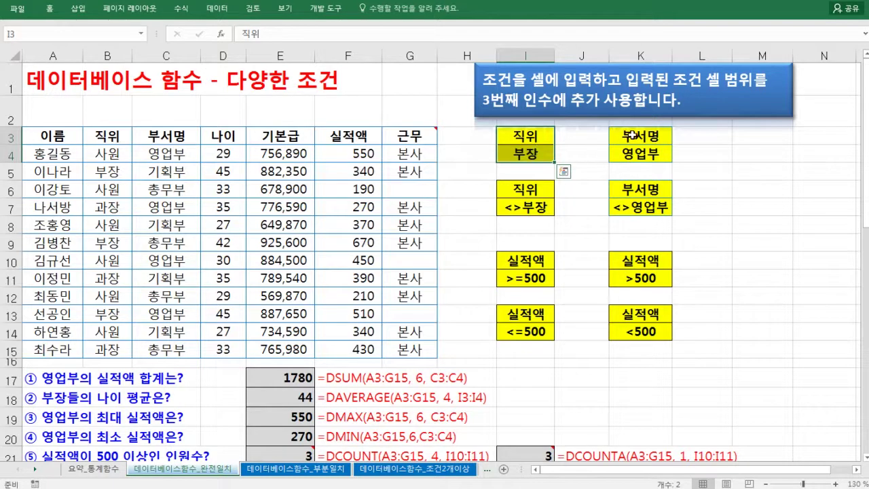
pyautogui.moveTo(632, 134); pyautogui.dragTo(633, 155)
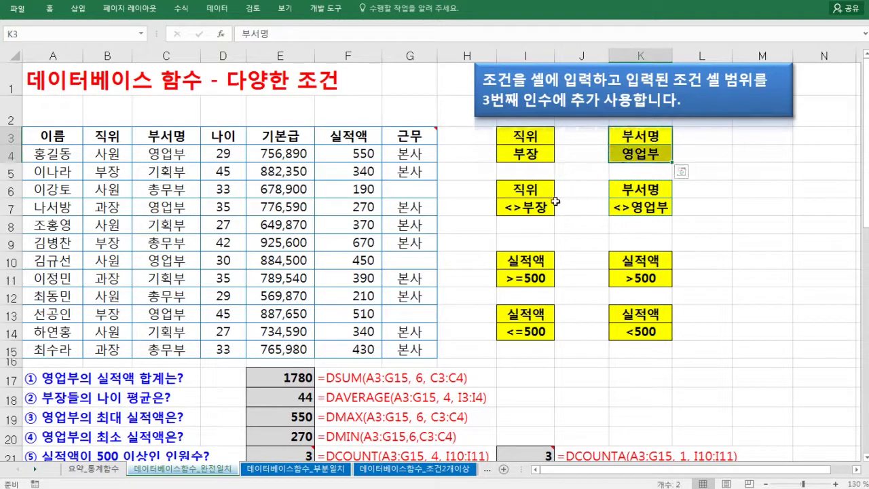
pyautogui.moveTo(526, 190); pyautogui.dragTo(527, 207)
pyautogui.moveTo(632, 190); pyautogui.dragTo(633, 207)
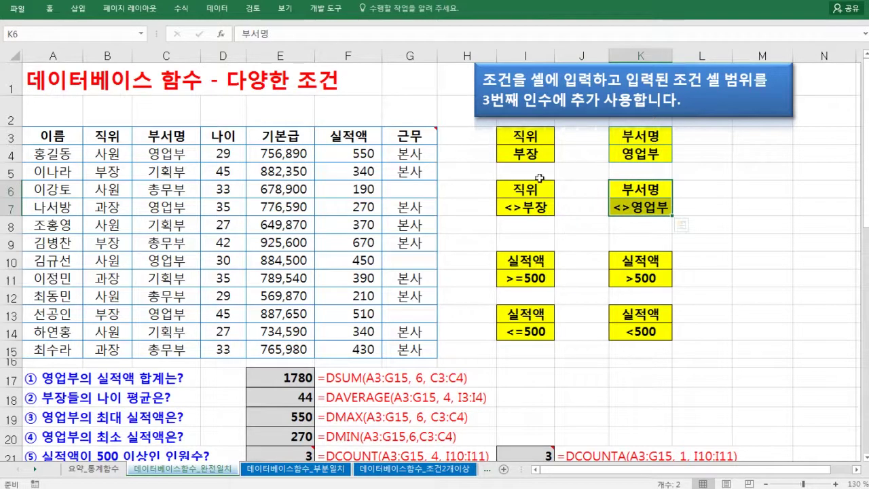
pyautogui.moveTo(524, 139); pyautogui.dragTo(621, 211)
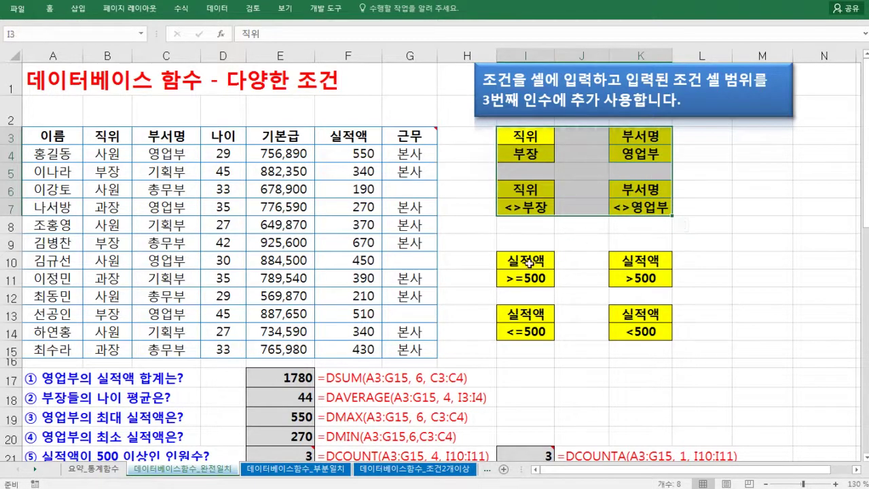
pyautogui.moveTo(529, 263); pyautogui.dragTo(644, 326)
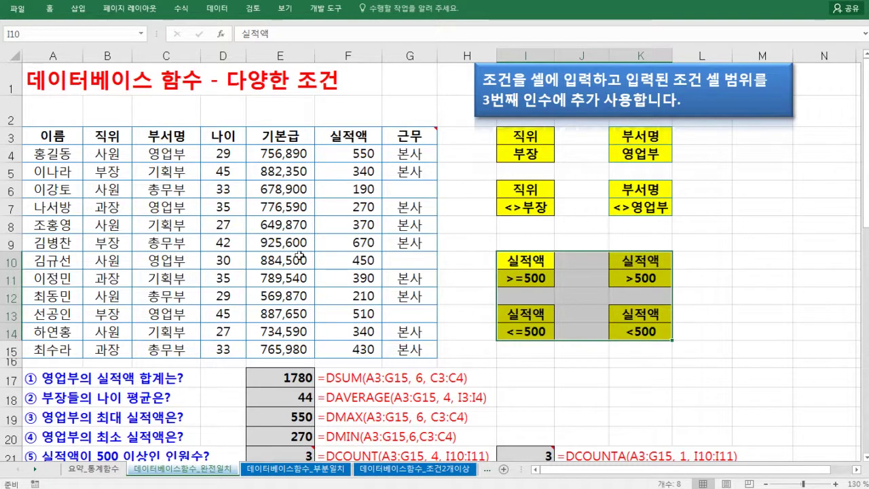
pyautogui.click(181, 212)
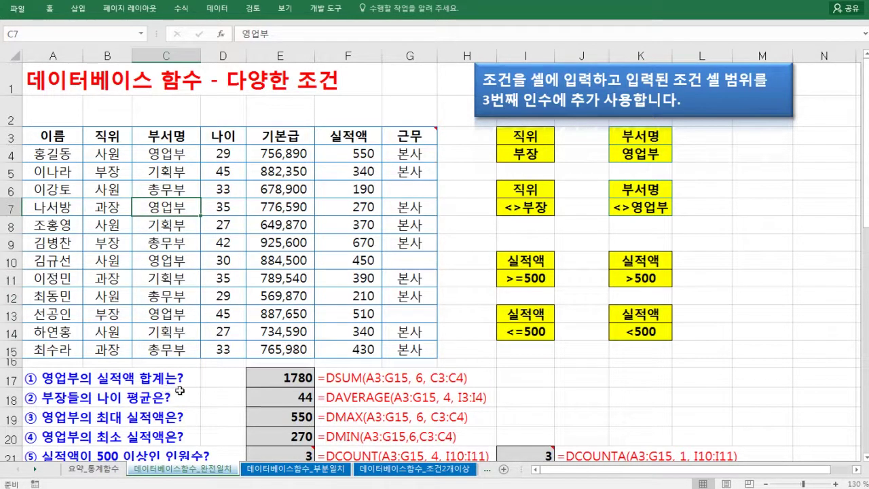
# Step: Start a DSUM formula in cell I17 with A3:G15 as the database argument
pyautogui.click(512, 376)
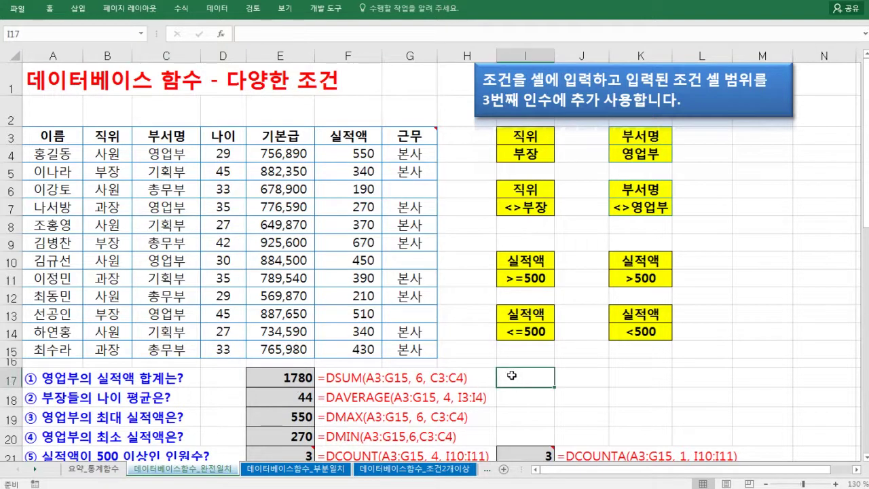
pyautogui.write('=dsu')
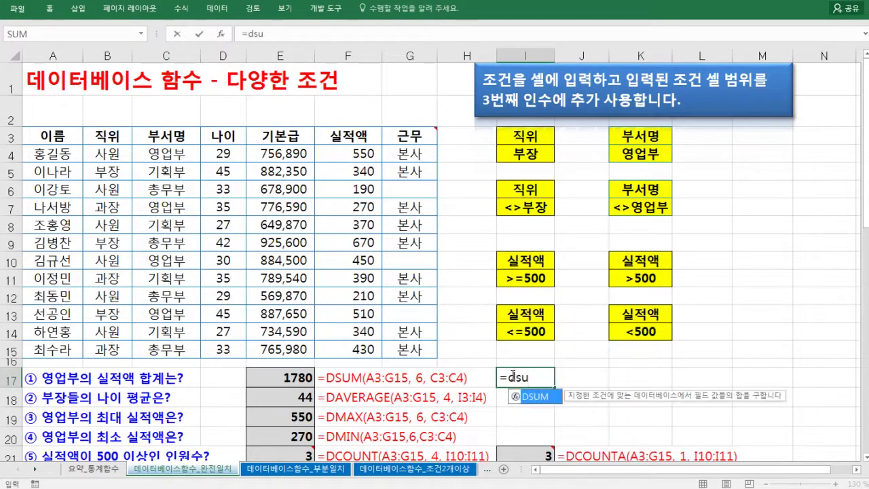
pyautogui.press('Tab')
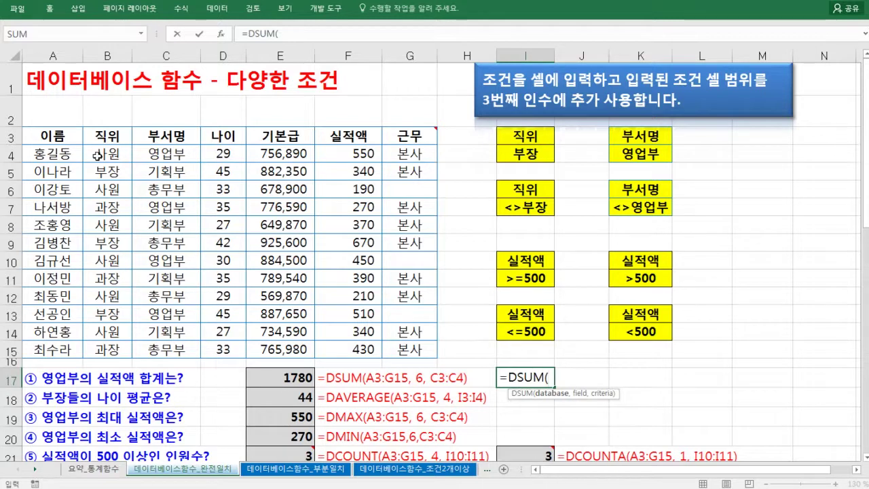
pyautogui.moveTo(61, 136); pyautogui.dragTo(422, 350)
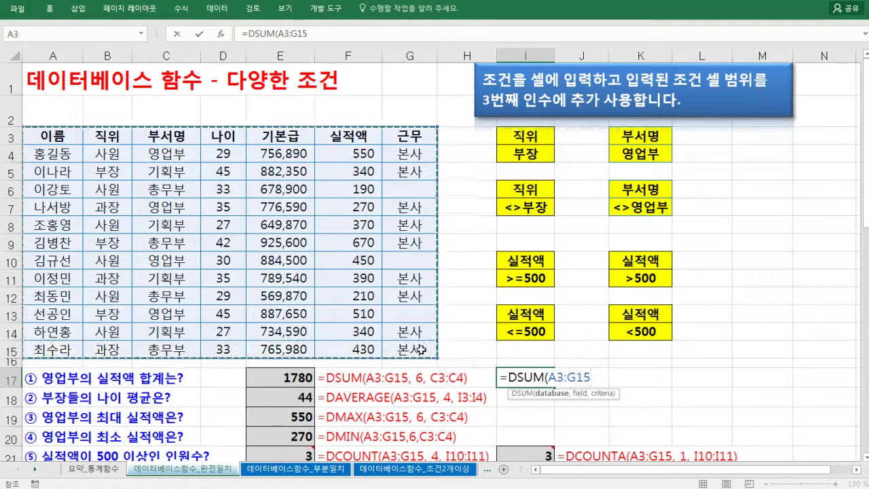
pyautogui.write(',')
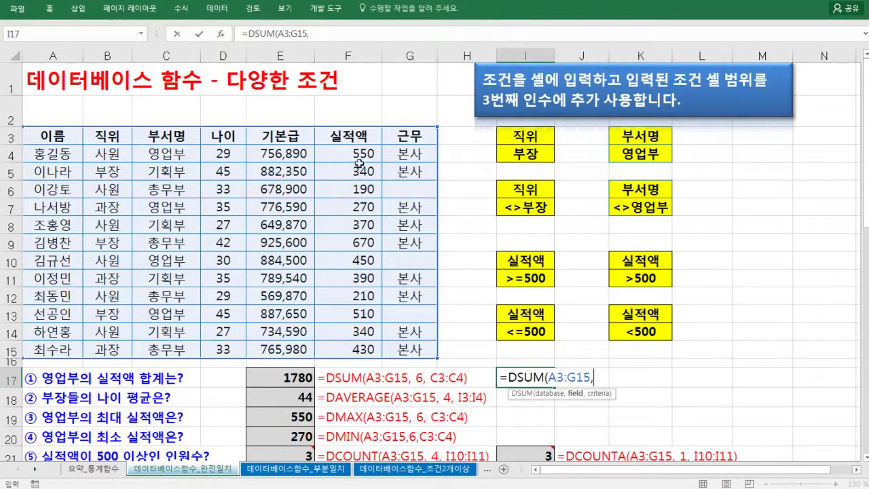
pyautogui.moveTo(64, 206); pyautogui.dragTo(53, 228)
pyautogui.moveTo(103, 212); pyautogui.dragTo(174, 238)
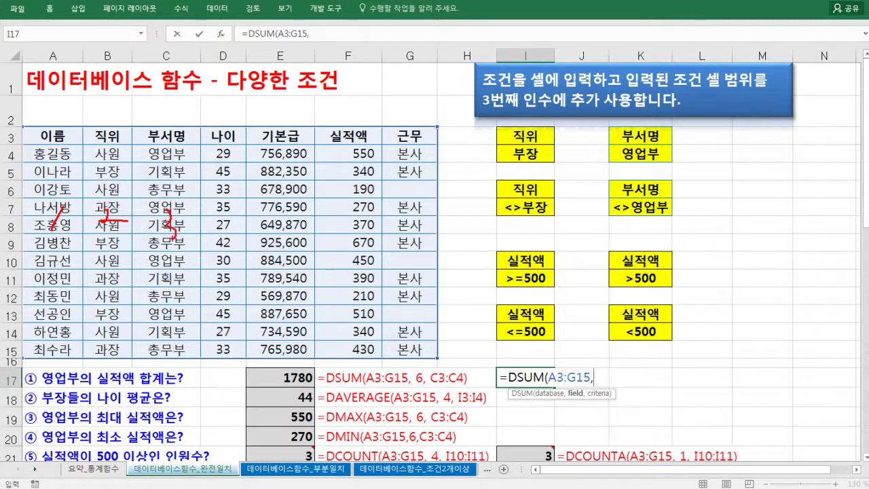
pyautogui.moveTo(221, 217); pyautogui.dragTo(226, 237)
pyautogui.moveTo(280, 209)
pyautogui.mouseDown()
pyautogui.moveTo(273, 232)
pyautogui.moveTo(311, 216)
pyautogui.mouseUp()
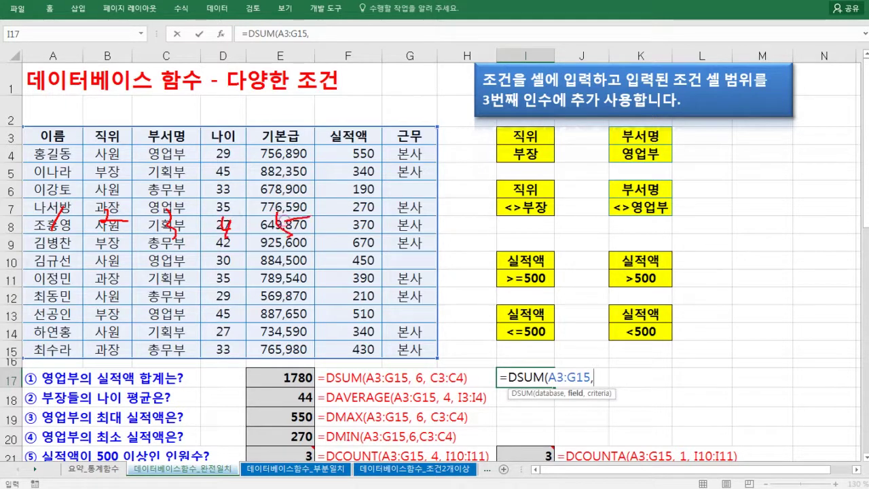
pyautogui.moveTo(358, 203)
pyautogui.mouseDown()
pyautogui.moveTo(350, 239)
pyautogui.moveTo(595, 361)
pyautogui.mouseUp()
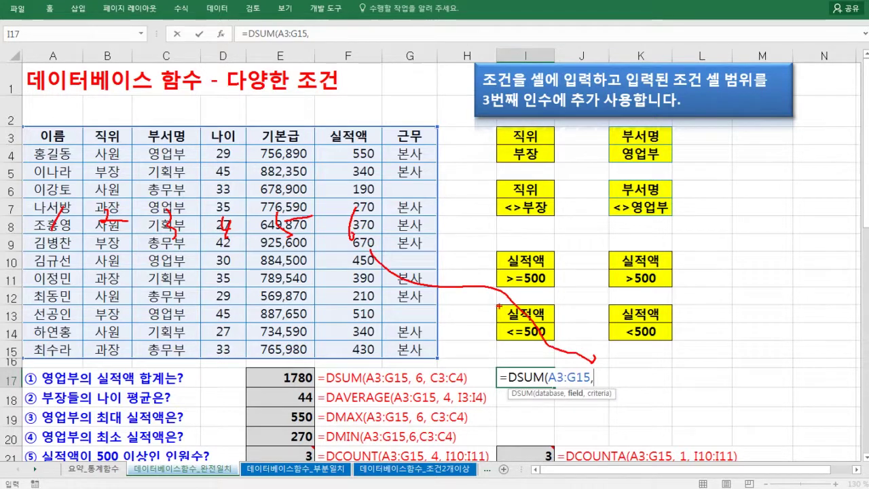
pyautogui.press('Escape')
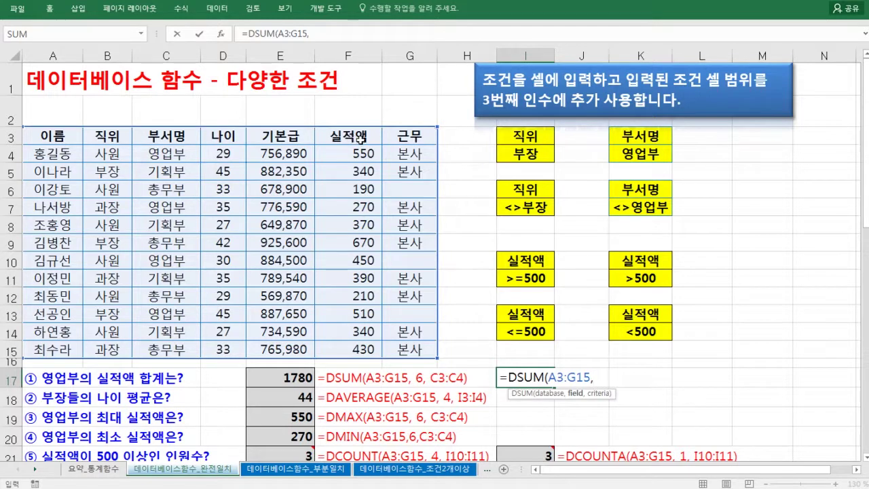
# Step: Try the 실적액 header cell F3 as the field argument of the DSUM formula and remove the reference
pyautogui.press('BackSpace')
pyautogui.click(357, 131)
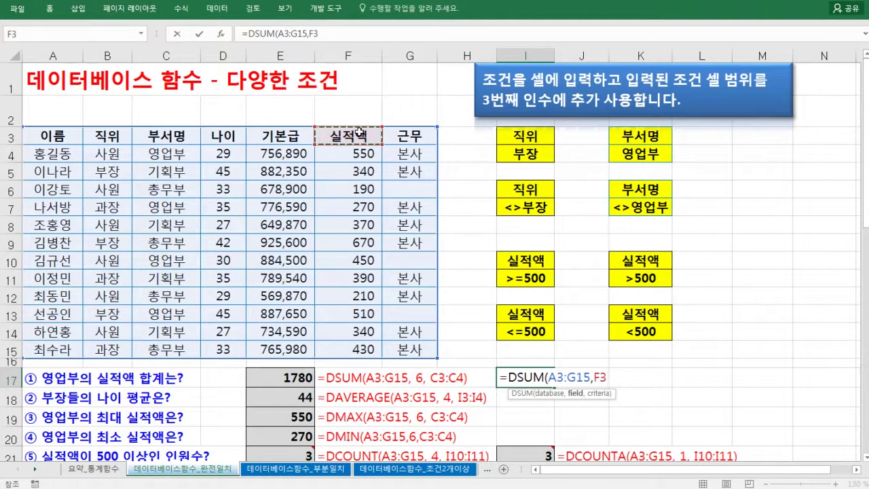
pyautogui.press('BackSpace')
pyautogui.press('BackSpace')
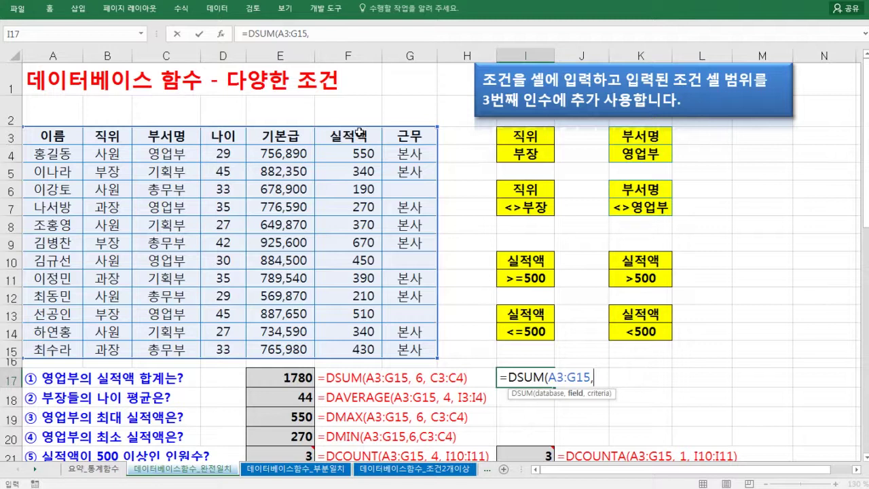
pyautogui.write(',')
pyautogui.moveTo(385, 130)
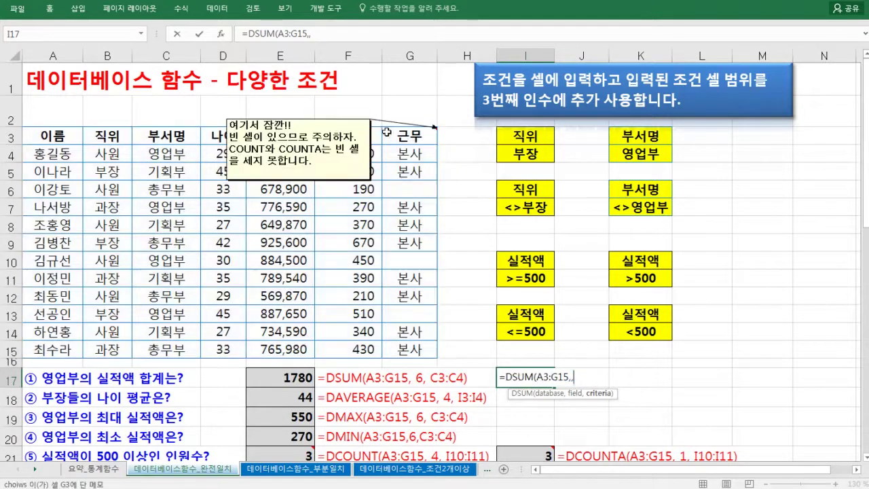
pyautogui.press('BackSpace')
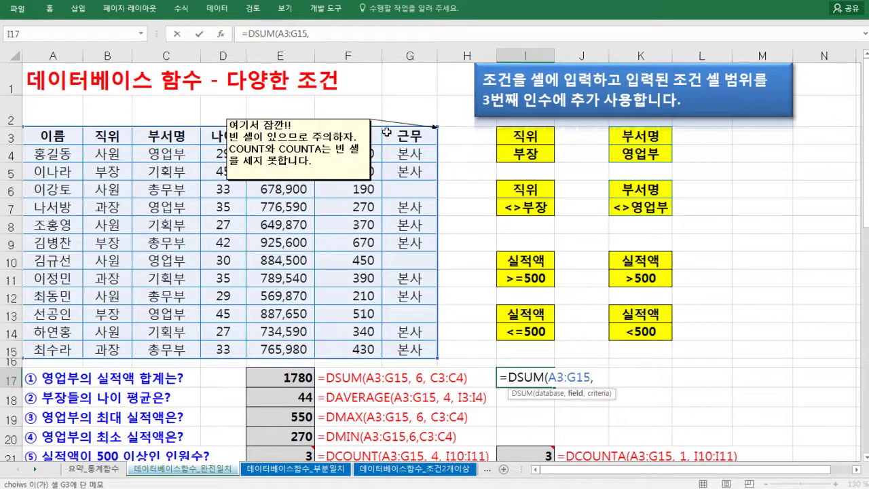
pyautogui.press('Right')
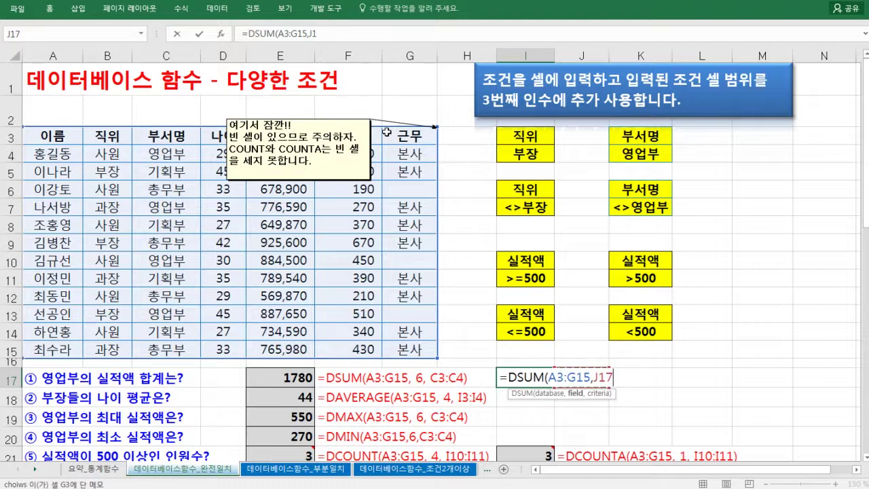
pyautogui.press('BackSpace')
pyautogui.press('BackSpace')
pyautogui.press('BackSpace')
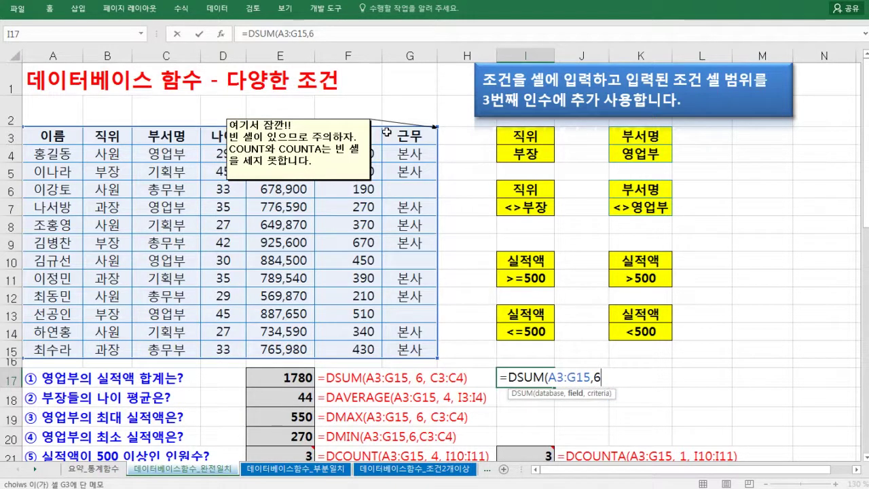
# Step: Complete the DSUM formula in I17 with field number 6 and the 부서명 criteria range K3:K4
pyautogui.write(',')
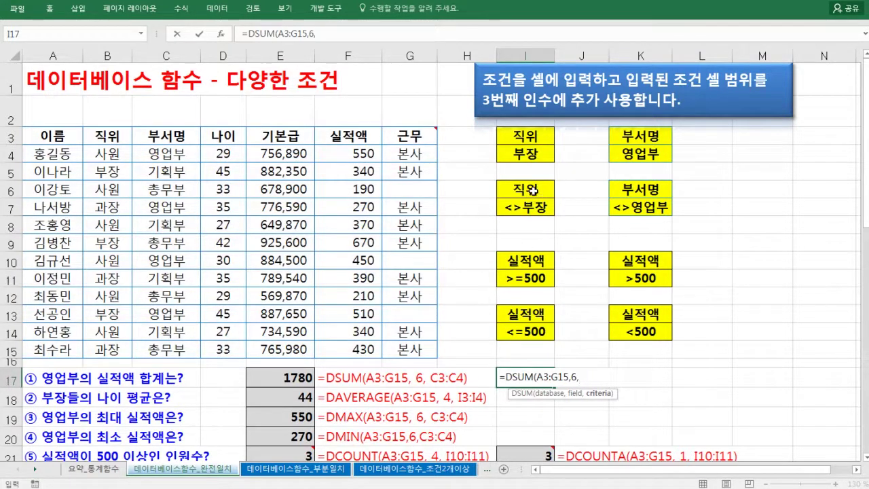
pyautogui.moveTo(526, 136); pyautogui.dragTo(529, 161)
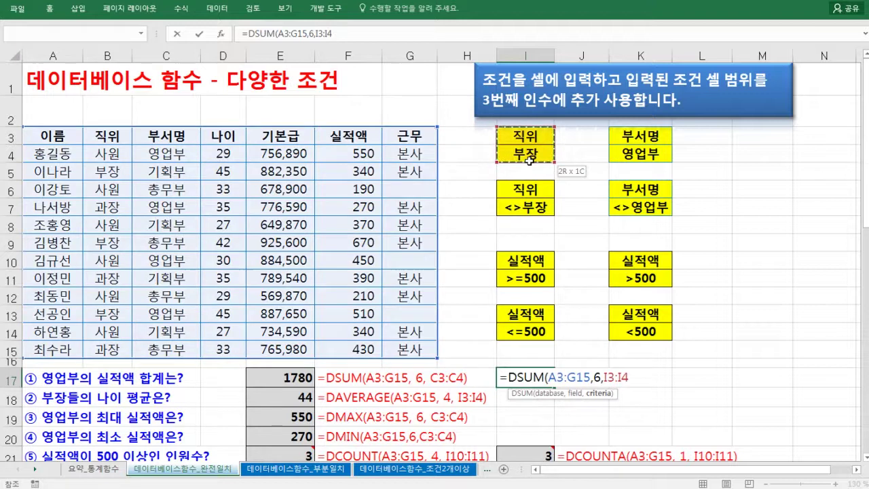
pyautogui.moveTo(626, 138); pyautogui.dragTo(630, 156)
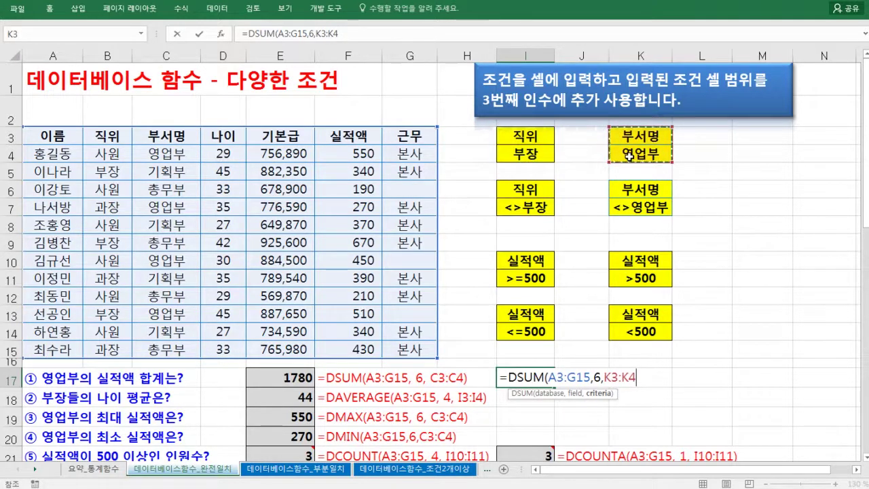
pyautogui.write(')')
pyautogui.hotkey('ctrl', 'Return')
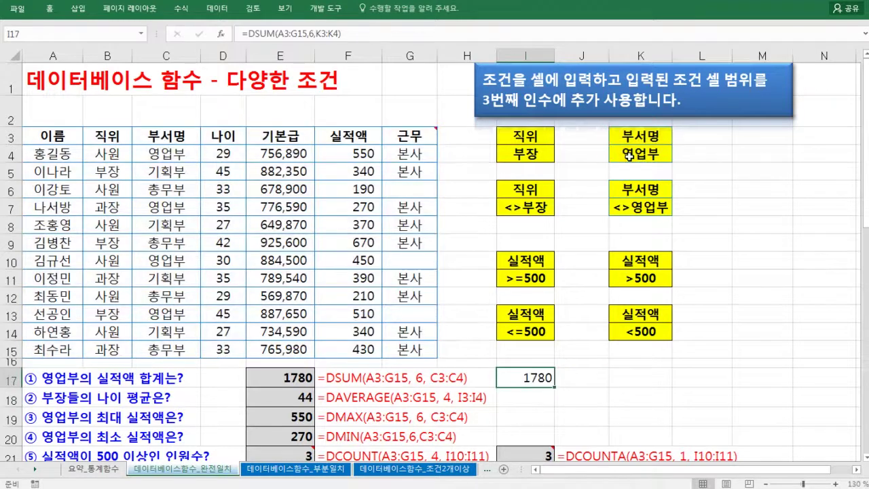
# Step: Clear the trial formula from I17 and examine the database and field arguments of the DSUM formula in E17
pyautogui.press('Delete')
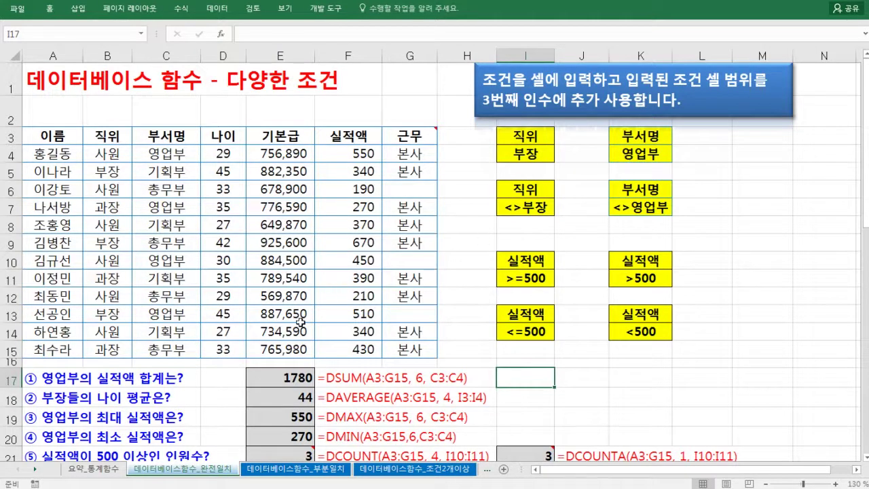
pyautogui.click(288, 376)
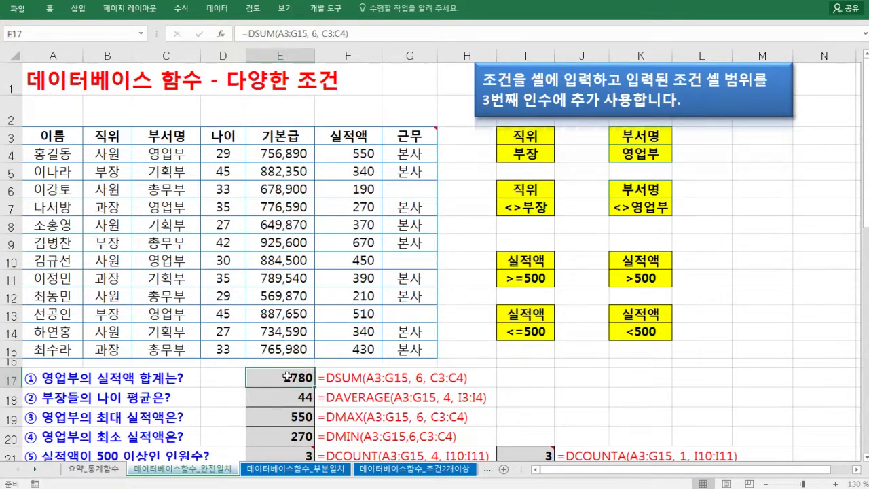
pyautogui.doubleClick(281, 375)
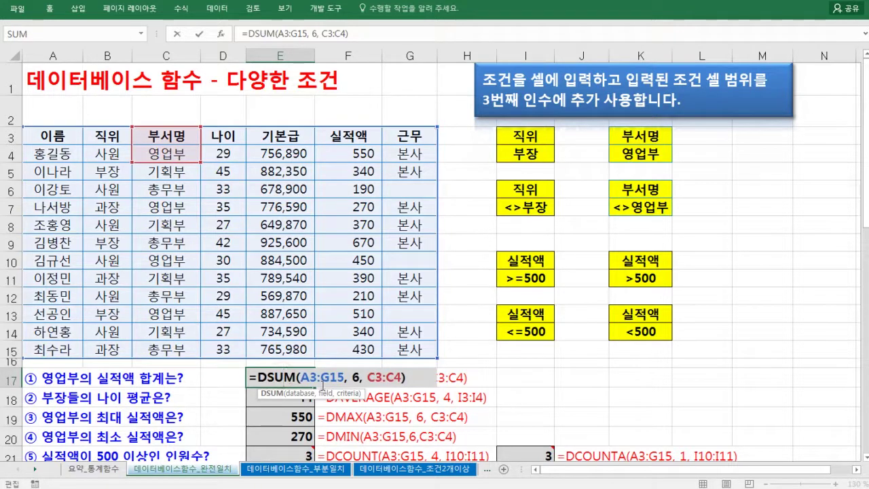
pyautogui.moveTo(300, 366)
pyautogui.mouseDown()
pyautogui.moveTo(334, 389)
pyautogui.moveTo(364, 391)
pyautogui.mouseUp()
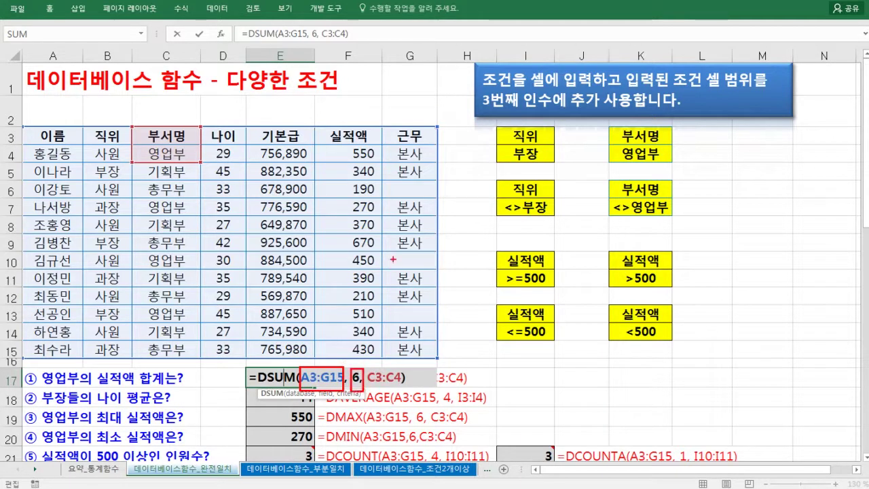
pyautogui.press('Escape')
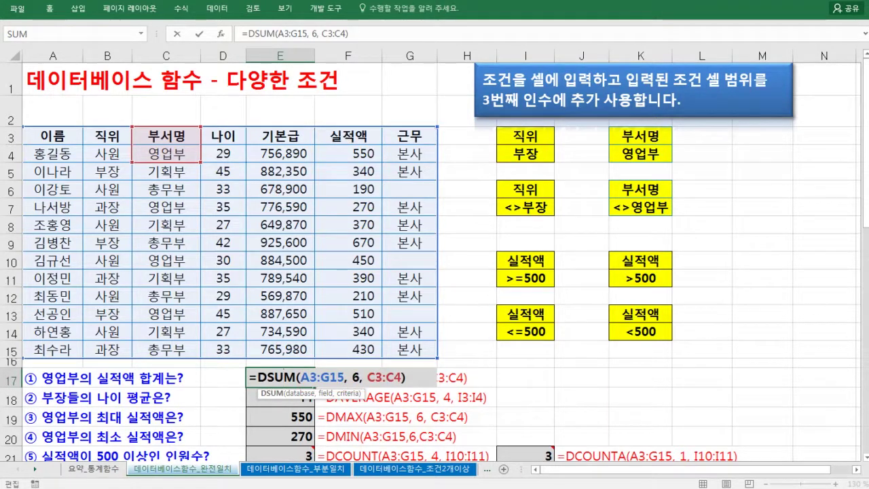
pyautogui.press('Return')
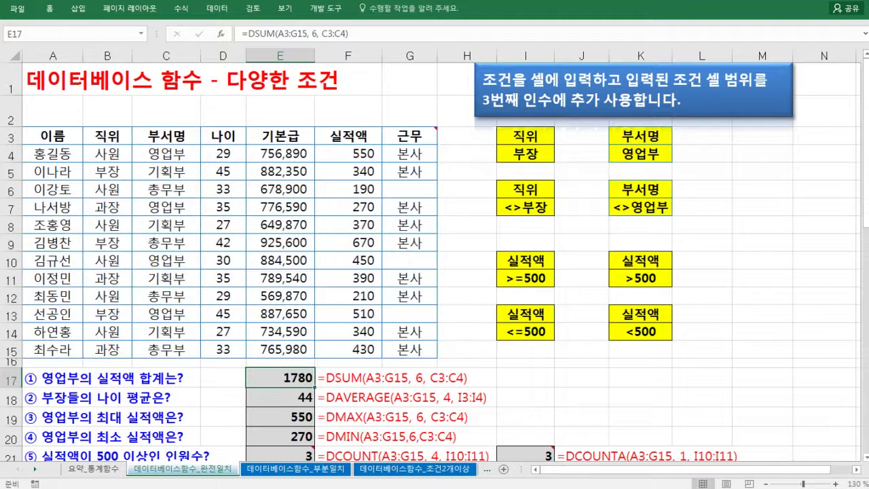
# Step: Replace the criteria argument of the DSUM formula in E17 with the 부서명 criteria range K3:K4
pyautogui.doubleClick(296, 376)
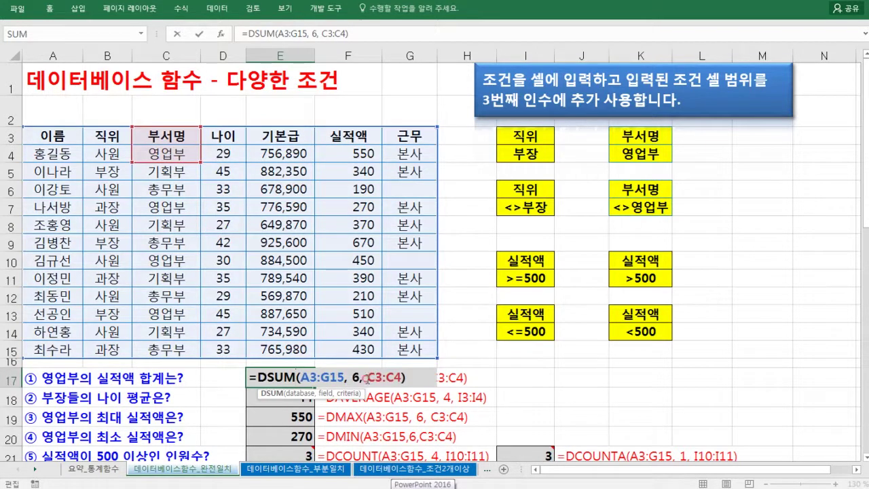
pyautogui.moveTo(366, 378); pyautogui.dragTo(403, 378)
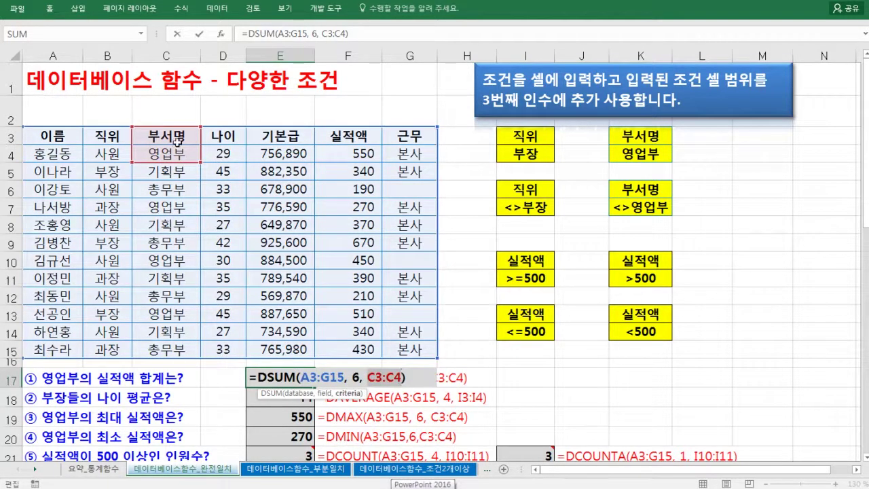
pyautogui.moveTo(635, 136); pyautogui.dragTo(635, 155)
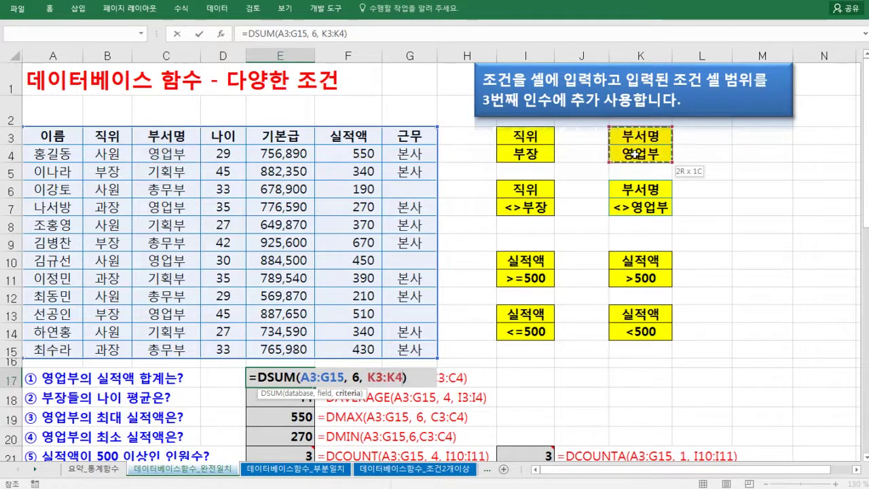
pyautogui.press('Return')
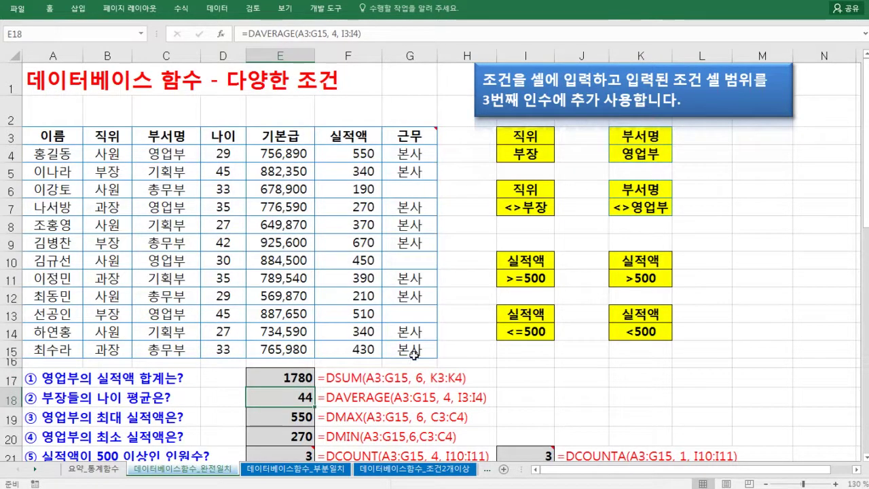
# Step: Try the 실적액 header cell F3 as the field argument of the DSUM formula in E17 and undo the change
pyautogui.click(306, 378)
pyautogui.doubleClick(305, 378)
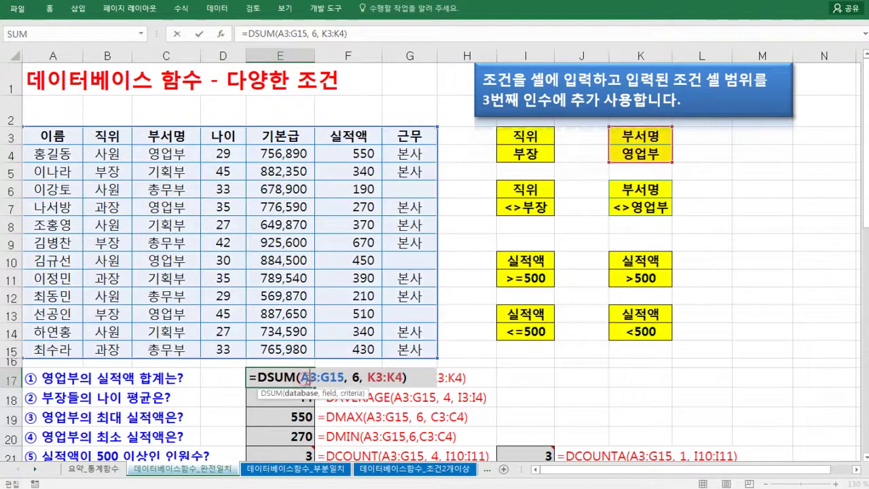
pyautogui.press('Escape')
pyautogui.doubleClick(359, 377)
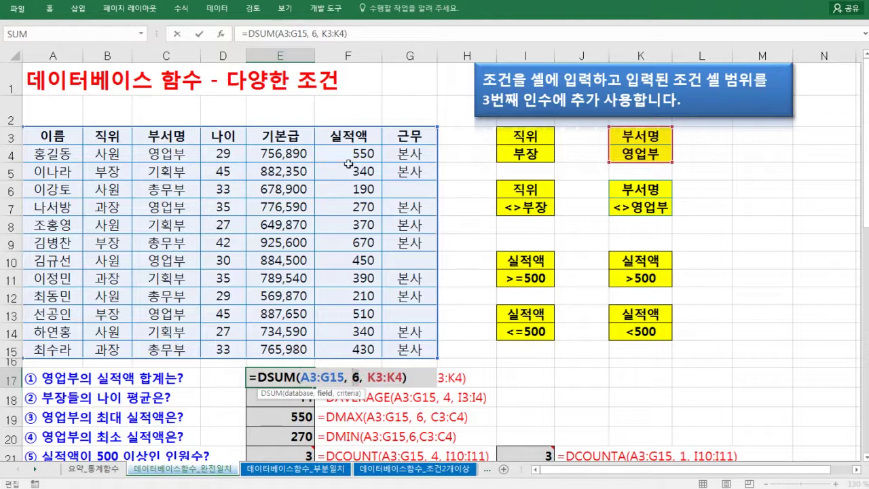
pyautogui.click(348, 136)
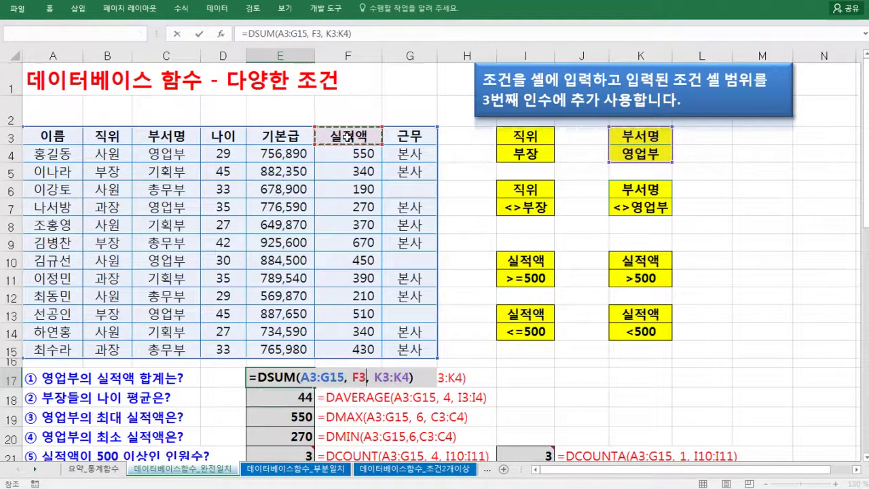
pyautogui.press('Return')
pyautogui.hotkey('ctrl', 'z')
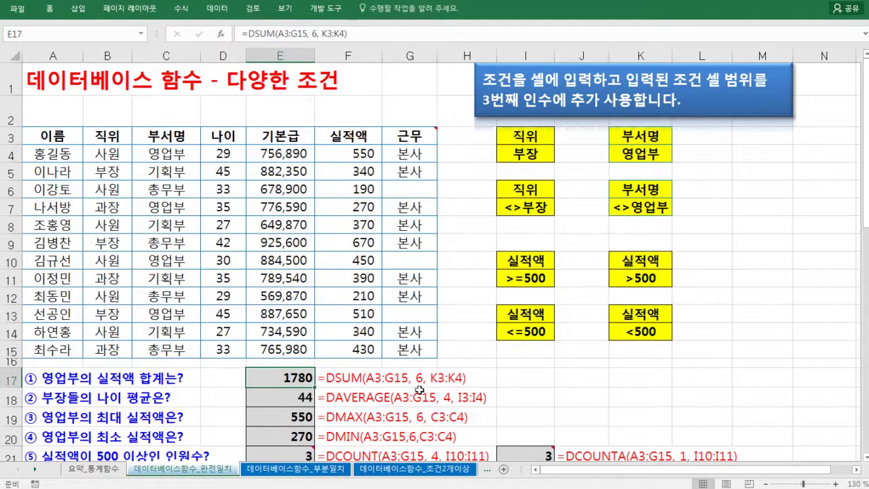
# Step: Examine the DAVERAGE formula in E18 with its 직위 criteria range I3:I4 and the DMAX formula in E19
pyautogui.click(299, 402)
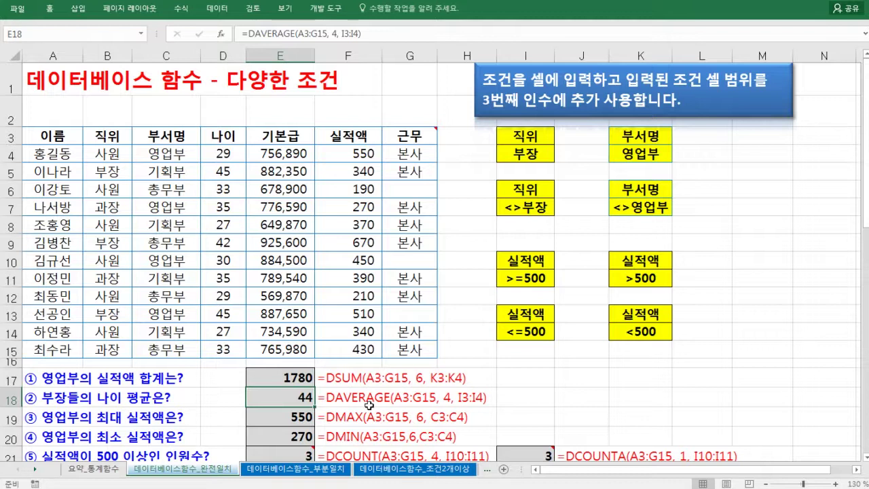
pyautogui.scroll(-1, 369, 405)
pyautogui.scroll(1, 368, 405)
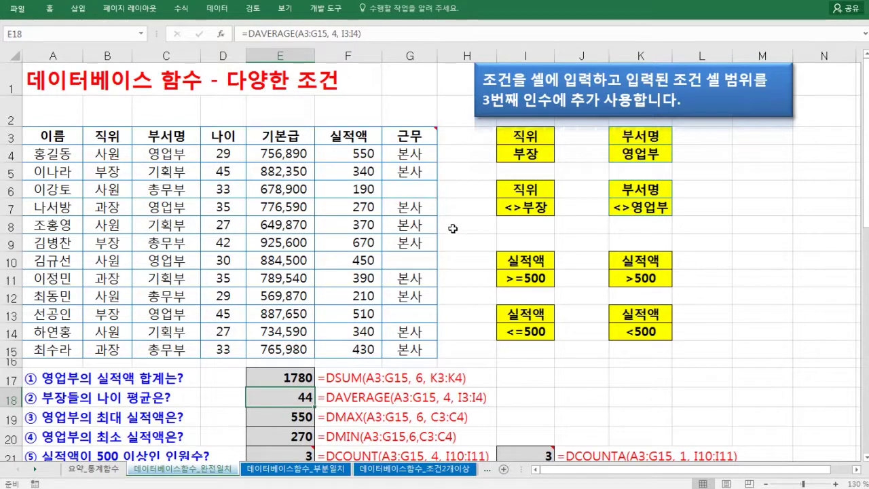
pyautogui.click(514, 138)
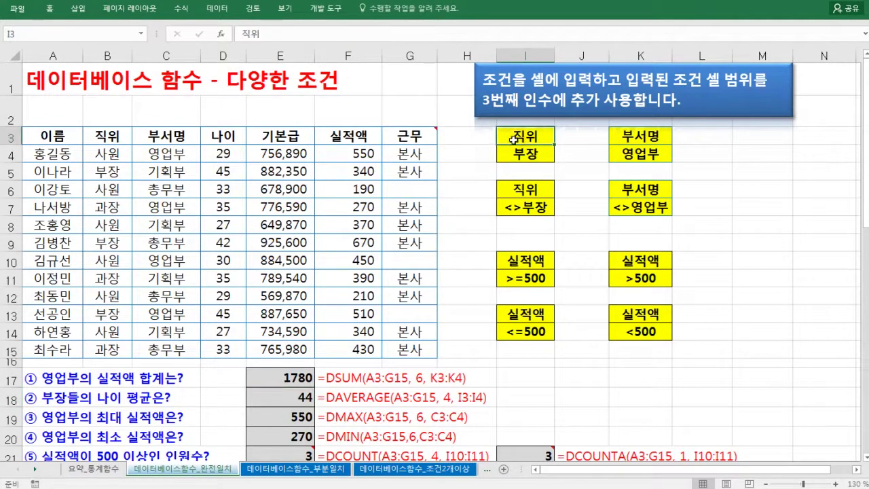
pyautogui.moveTo(514, 138); pyautogui.dragTo(514, 154)
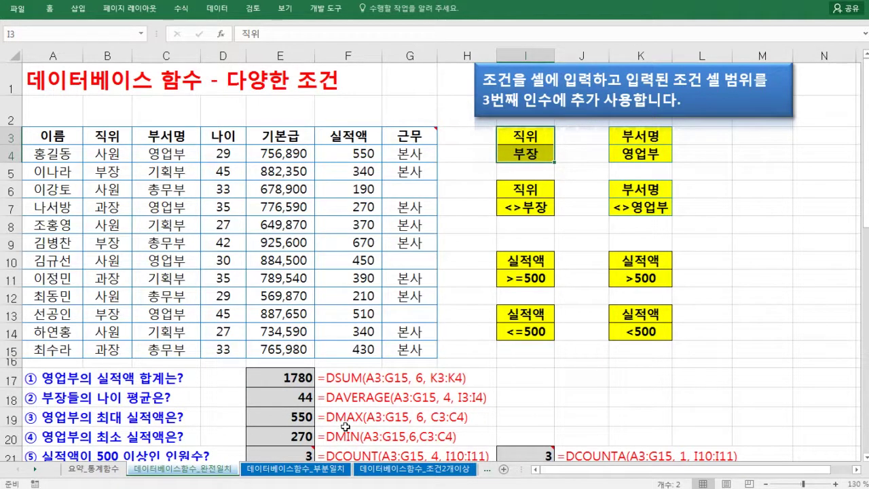
pyautogui.doubleClick(310, 420)
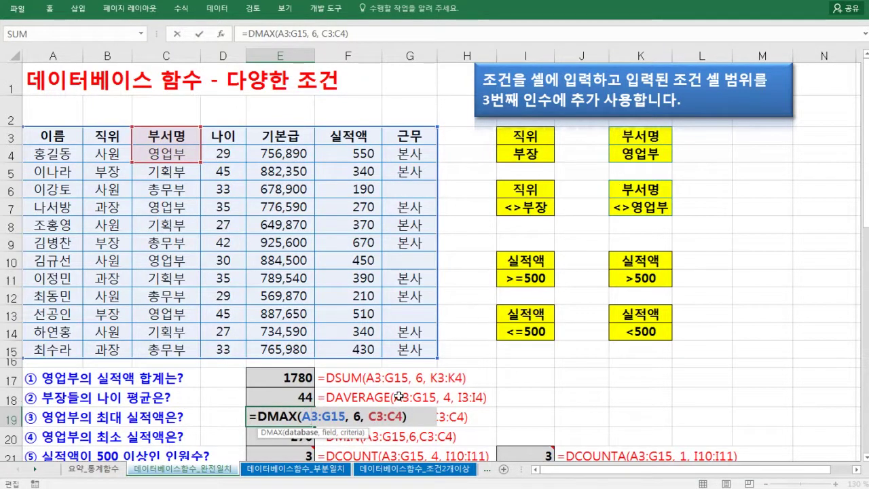
pyautogui.press('Escape')
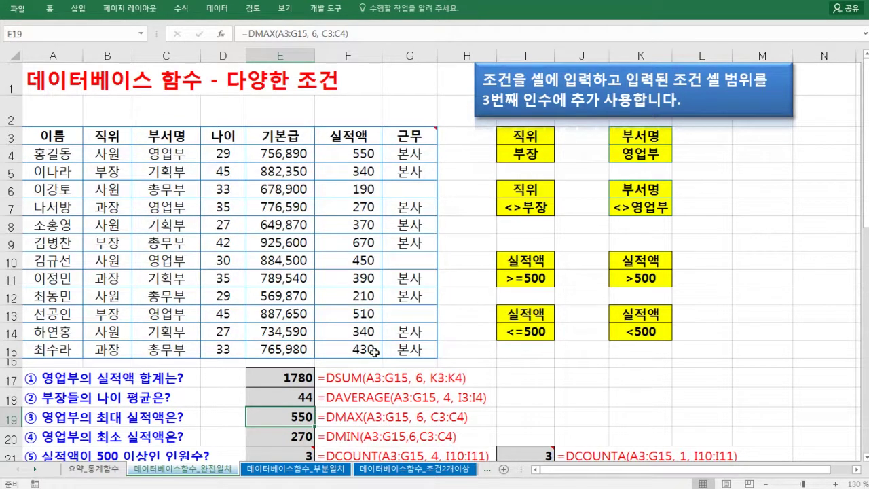
# Step: Add a space after each comma in the E20 formula so that it reads =DMIN(A3:G15, 6, C3:C4)
pyautogui.click(325, 436)
pyautogui.doubleClick(323, 438)
pyautogui.click(345, 436)
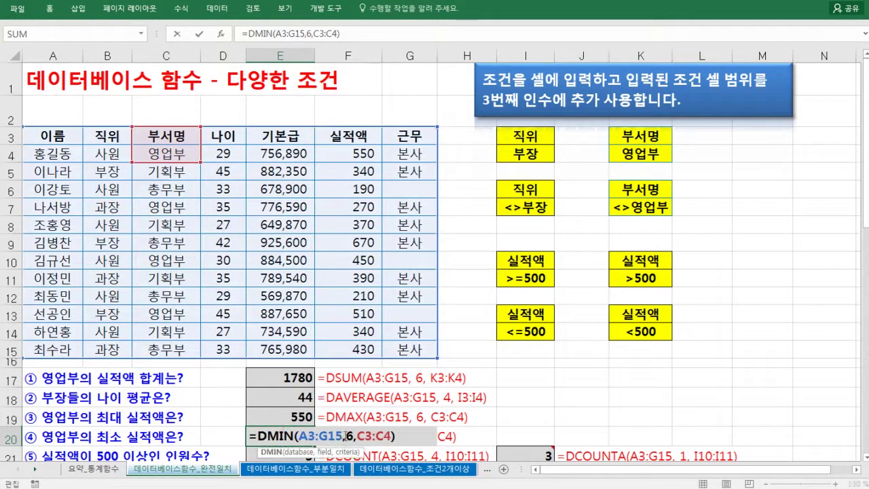
pyautogui.click(362, 438)
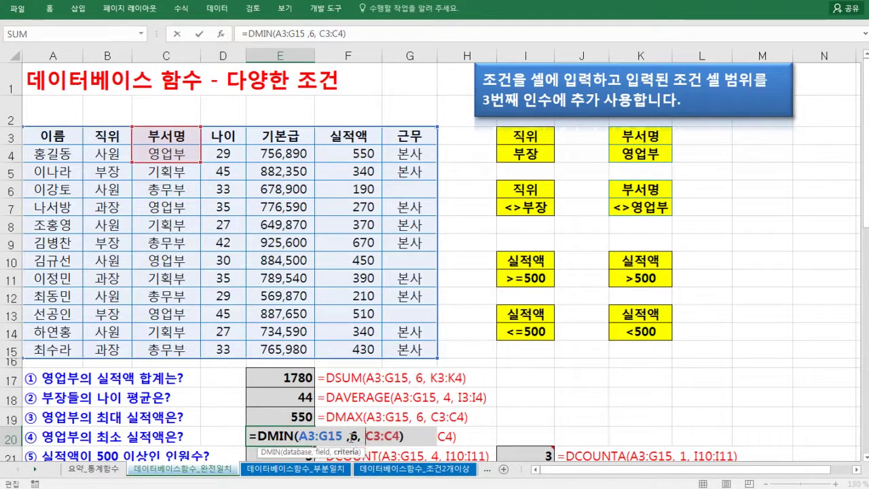
pyautogui.click(348, 437)
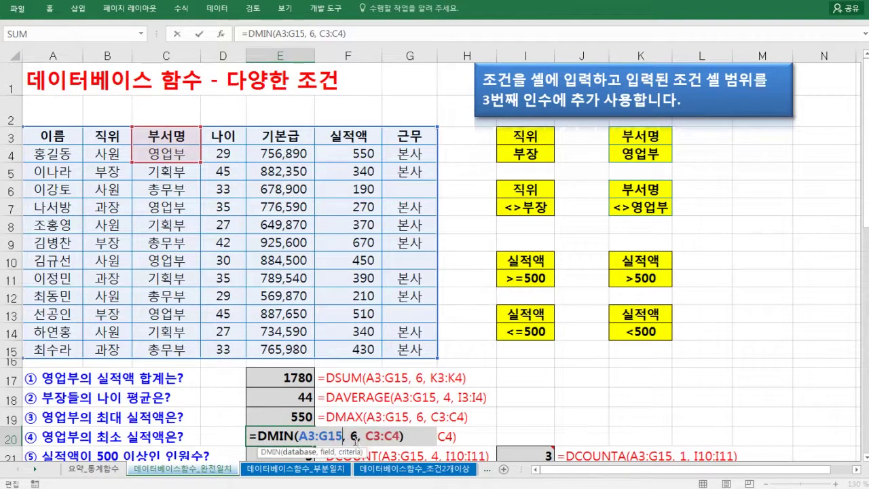
pyautogui.press('Return')
# Step: Compare the DMIN and DMAX formulas in E20 and E19 with the 실적액 values in column F, and review the results in E17:E20
pyautogui.scroll(-1, 286, 414)
pyautogui.click(278, 405)
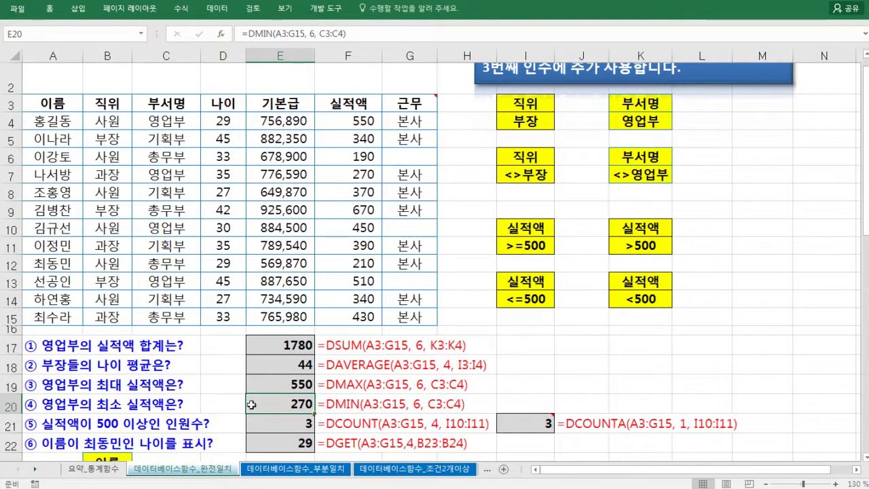
pyautogui.doubleClick(277, 407)
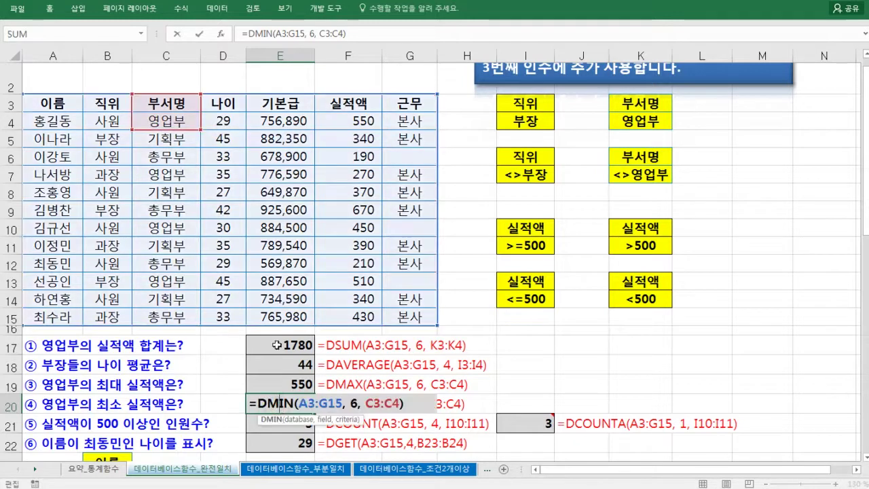
pyautogui.press('Escape')
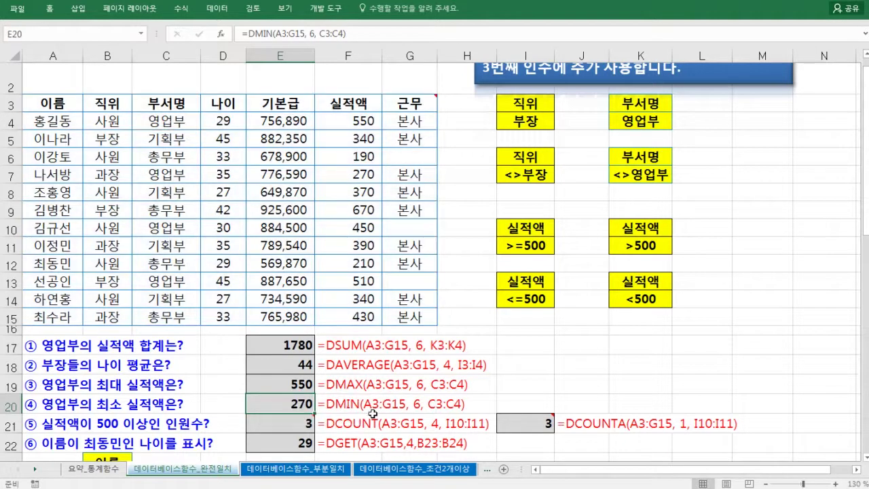
pyautogui.click(295, 382)
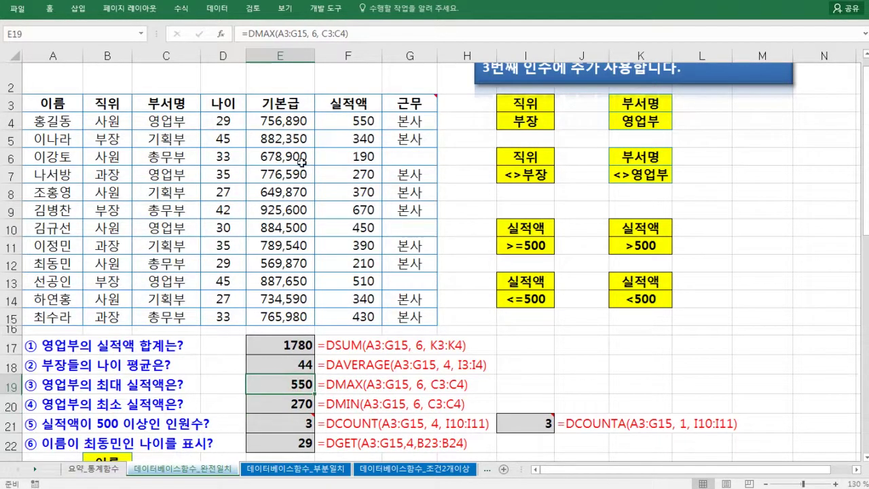
pyautogui.click(350, 120)
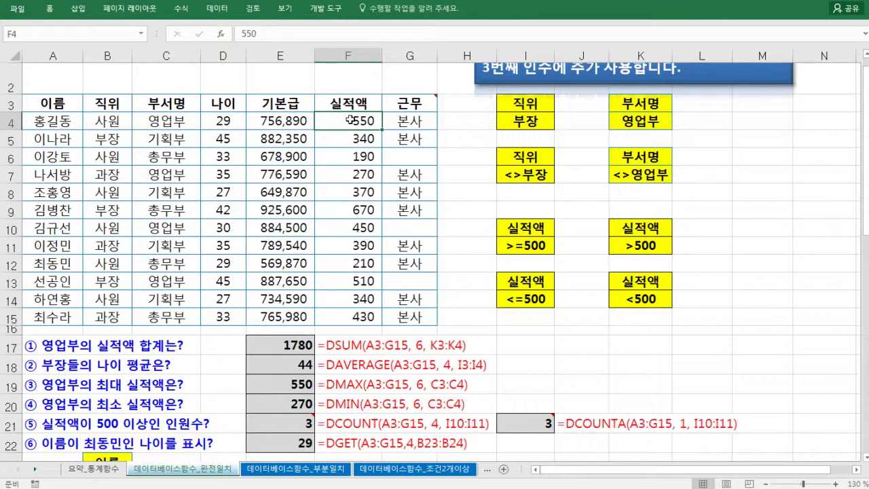
pyautogui.click(350, 212)
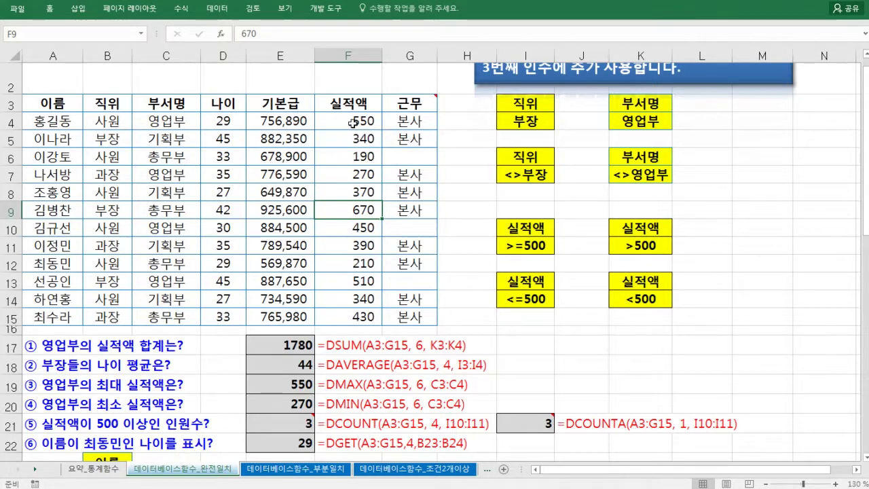
pyautogui.click(360, 266)
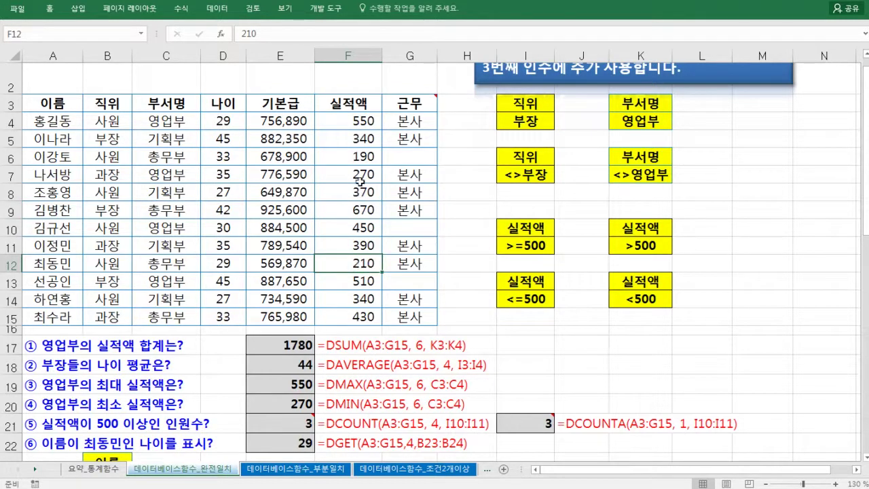
pyautogui.click(360, 156)
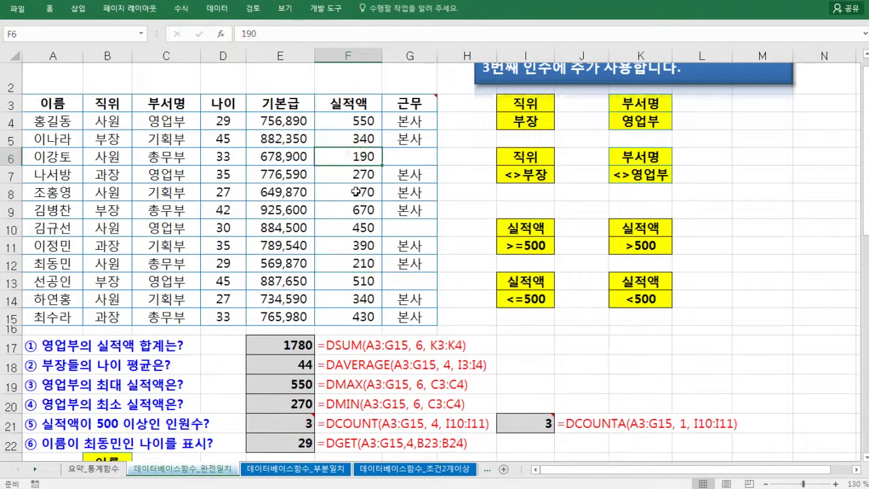
pyautogui.click(357, 175)
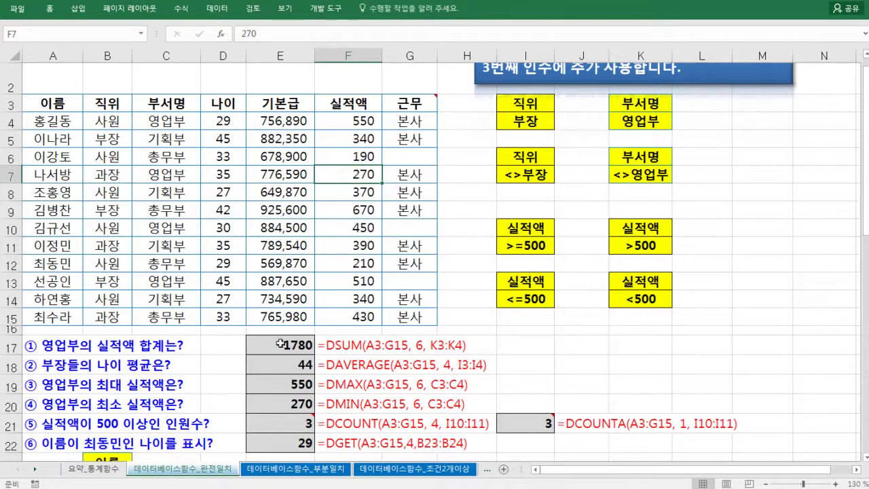
pyautogui.moveTo(281, 343); pyautogui.dragTo(275, 402)
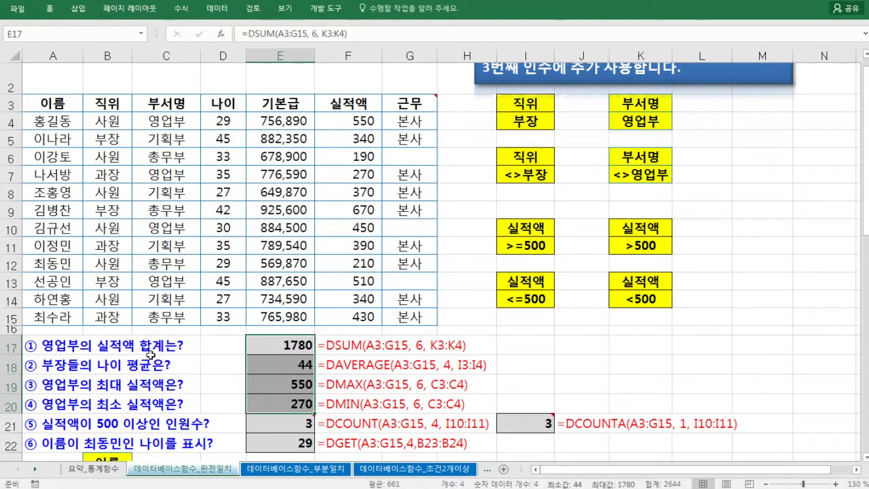
pyautogui.click(205, 388)
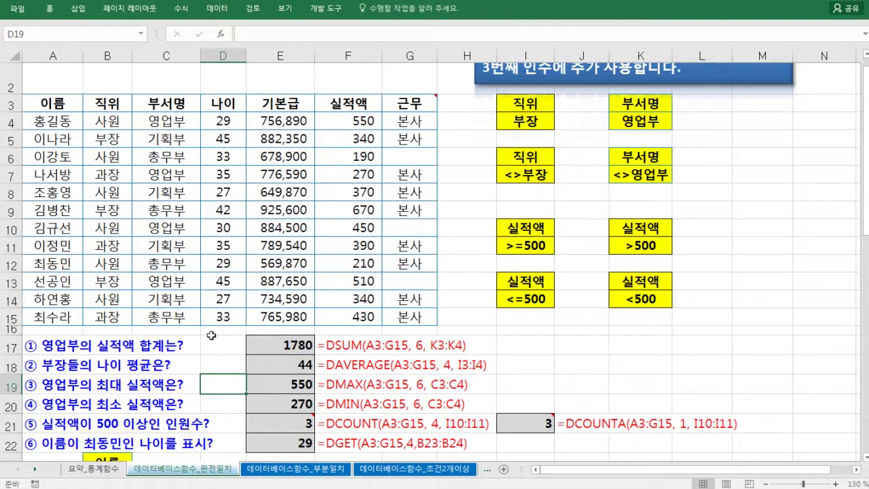
# Step: Examine the DCOUNT formula in E21, its field argument 4 and its 실적액 criteria range I10:I11
pyautogui.moveTo(526, 227); pyautogui.dragTo(529, 247)
pyautogui.click(292, 422)
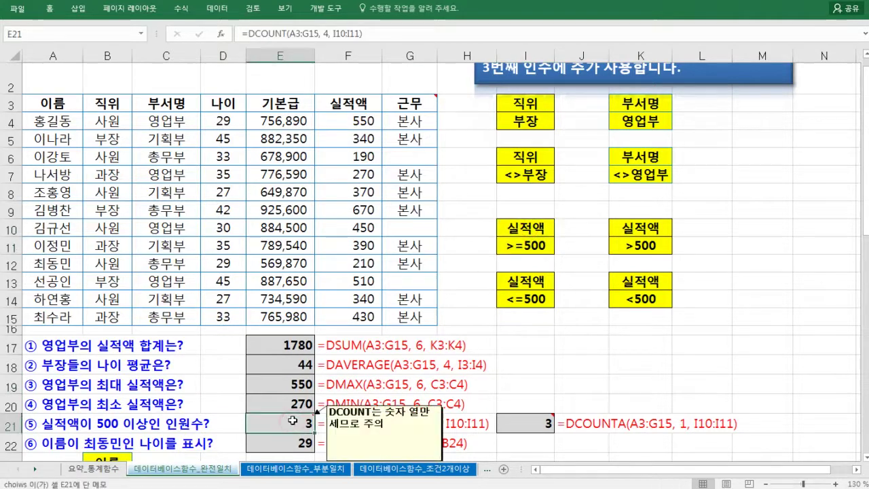
pyautogui.scroll(-2, 292, 421)
pyautogui.scroll(1, 297, 353)
pyautogui.scroll(1, 297, 353)
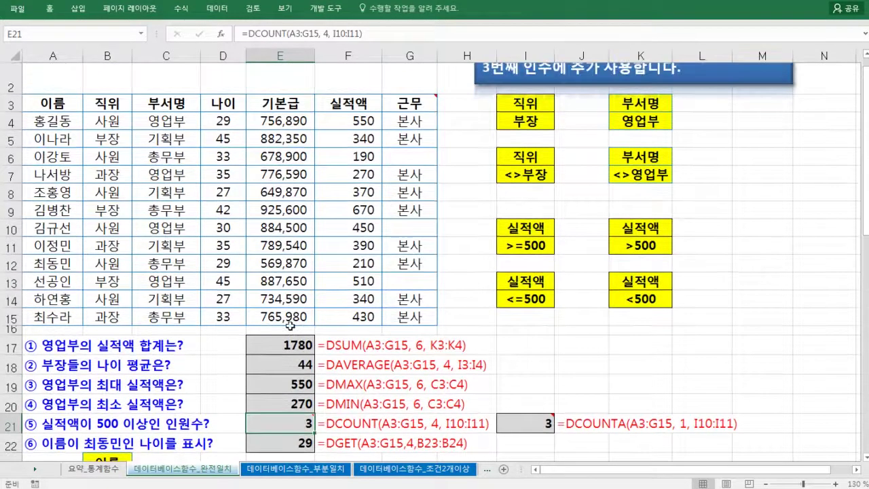
pyautogui.scroll(-2, 271, 325)
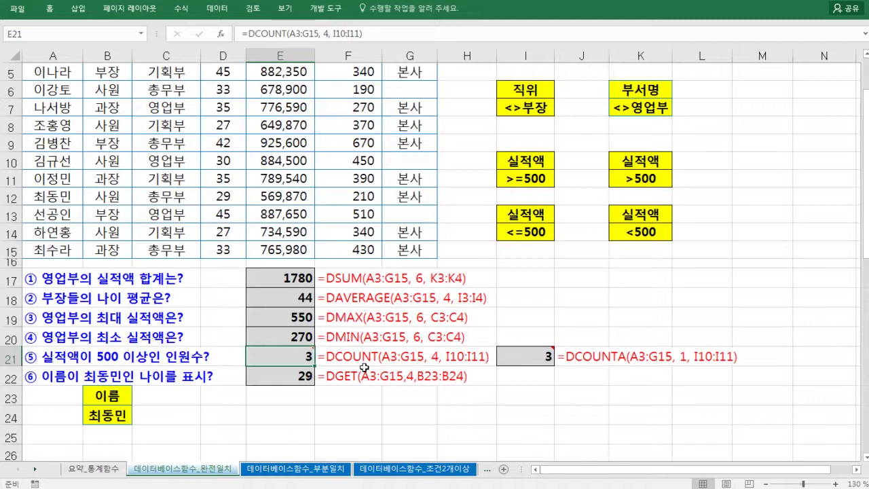
pyautogui.doubleClick(299, 354)
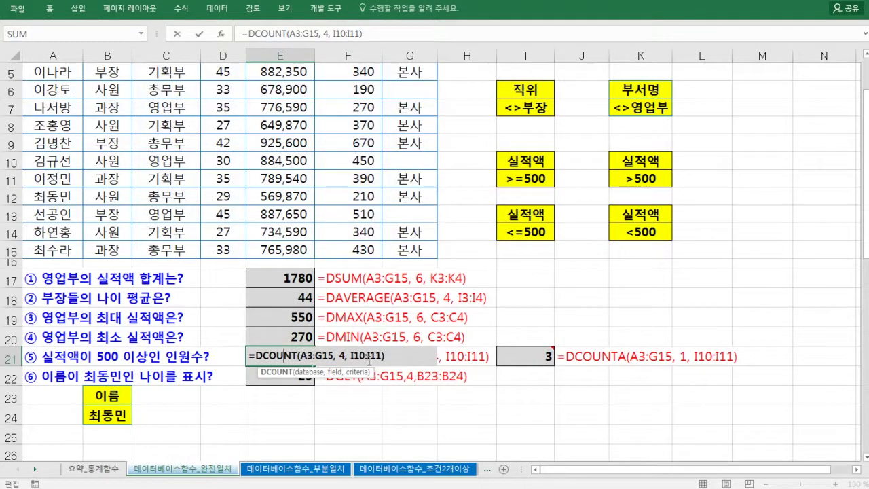
pyautogui.click(338, 355)
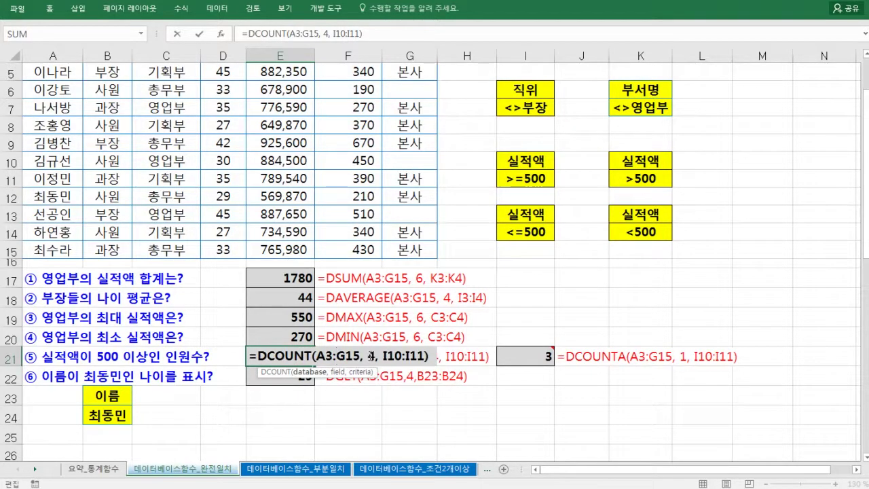
pyautogui.click(372, 356)
pyautogui.scroll(2, 231, 174)
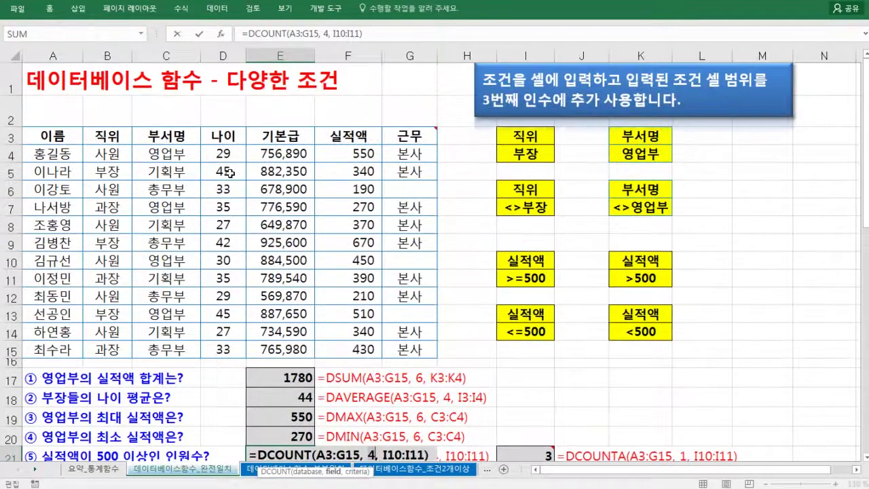
# Step: Annotate the table's columns with handwritten numbers to contrast numeric and text fields, clear the marks and close the E21 formula unchanged
pyautogui.moveTo(228, 171)
pyautogui.mouseDown()
pyautogui.moveTo(239, 186)
pyautogui.moveTo(274, 185)
pyautogui.moveTo(275, 217)
pyautogui.moveTo(353, 191)
pyautogui.moveTo(363, 214)
pyautogui.moveTo(353, 207)
pyautogui.mouseUp()
pyautogui.moveTo(49, 216); pyautogui.dragTo(175, 221)
pyautogui.moveTo(424, 231)
pyautogui.mouseDown()
pyautogui.moveTo(417, 246)
pyautogui.moveTo(428, 278)
pyautogui.mouseUp()
pyautogui.moveTo(109, 249); pyautogui.dragTo(99, 279)
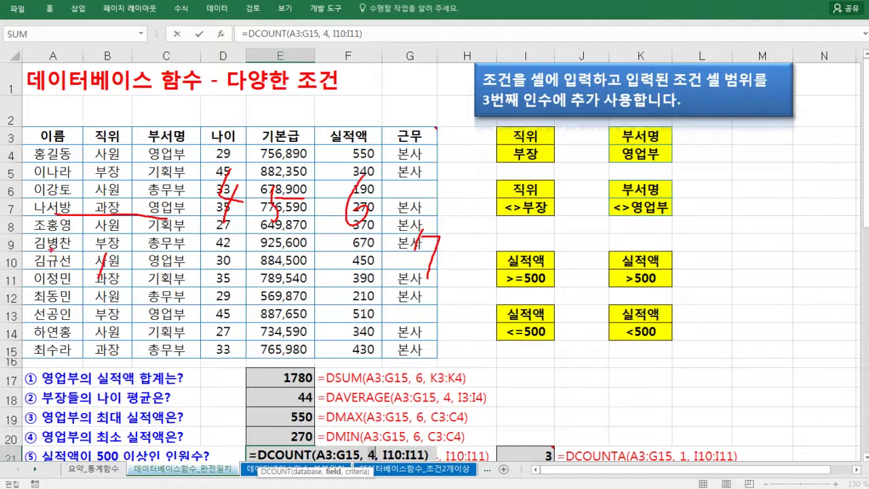
pyautogui.moveTo(52, 250); pyautogui.dragTo(44, 281)
pyautogui.moveTo(96, 263)
pyautogui.mouseDown()
pyautogui.moveTo(107, 259)
pyautogui.moveTo(133, 280)
pyautogui.mouseUp()
pyautogui.moveTo(159, 258); pyautogui.dragTo(162, 294)
pyautogui.press('Escape')
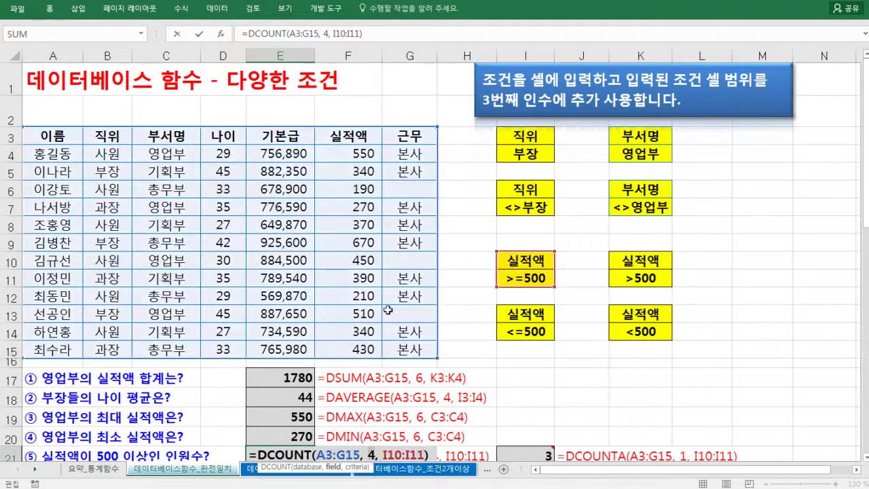
pyautogui.scroll(-1, 464, 354)
pyautogui.hotkey('ctrl', 'Return')
# Step: Examine the DCOUNTA formula in I21 and its field argument 1, comparing it with the DCOUNT formula in E21
pyautogui.scroll(-1, 464, 354)
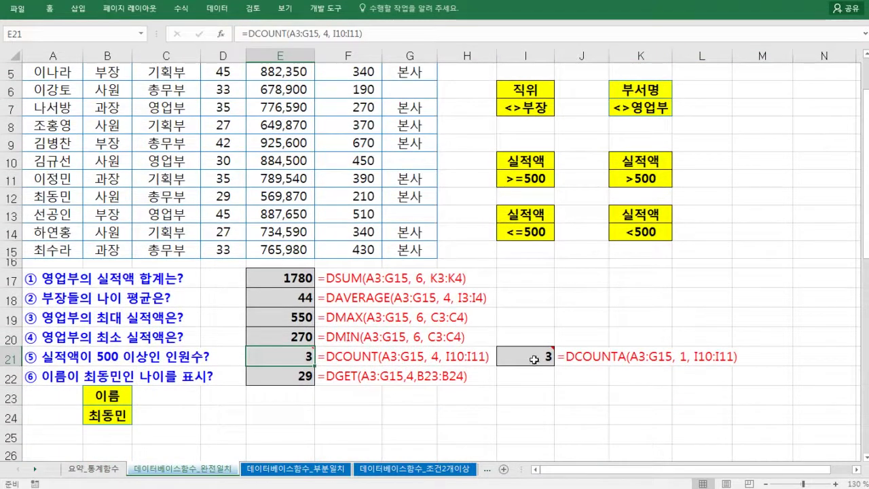
pyautogui.doubleClick(533, 354)
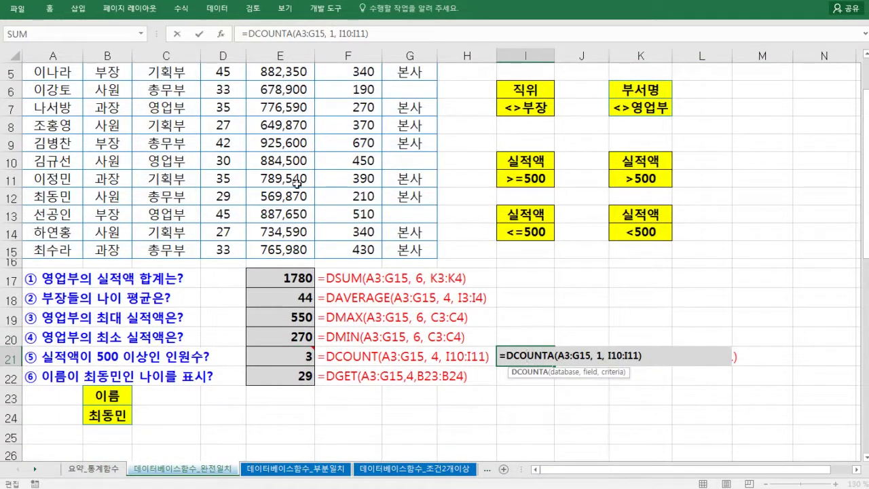
pyautogui.scroll(1, 261, 185)
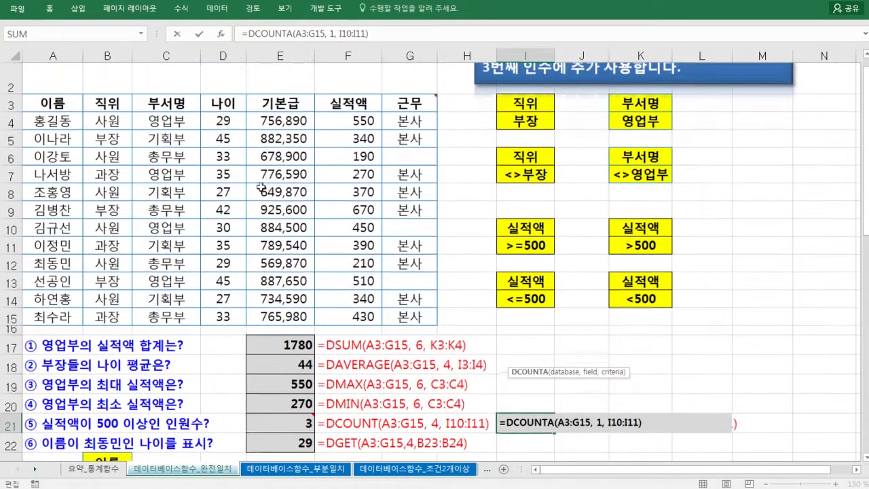
pyautogui.click(628, 422)
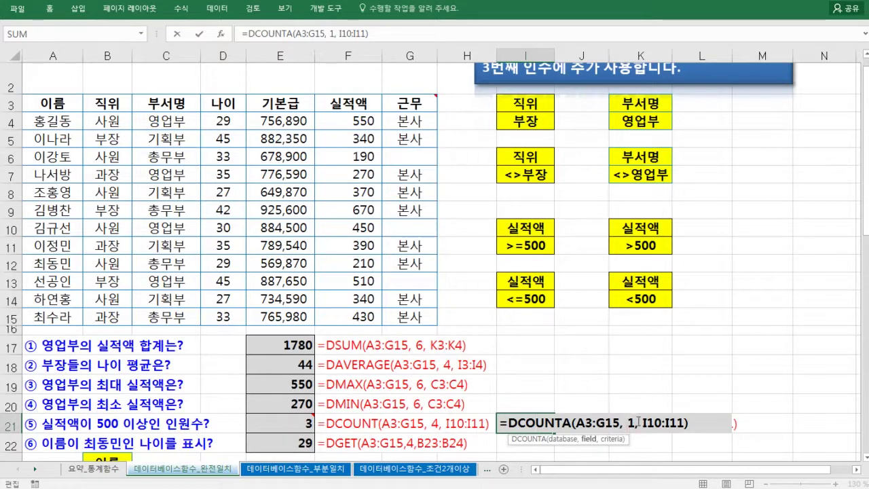
pyautogui.click(622, 423)
pyautogui.hotkey('ctrl', 'Return')
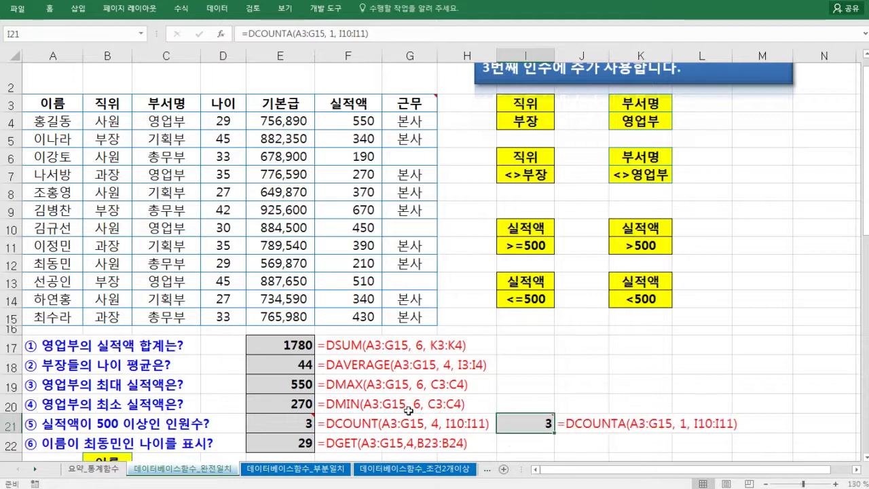
pyautogui.click(370, 424)
pyautogui.click(527, 384)
# Step: Copy the employee names in A4:A15 of the 데이터베이스함수_부분일치 sheet into the 데이터베이스함수_완전일치 sheet starting at A4
pyautogui.scroll(-1, 408, 378)
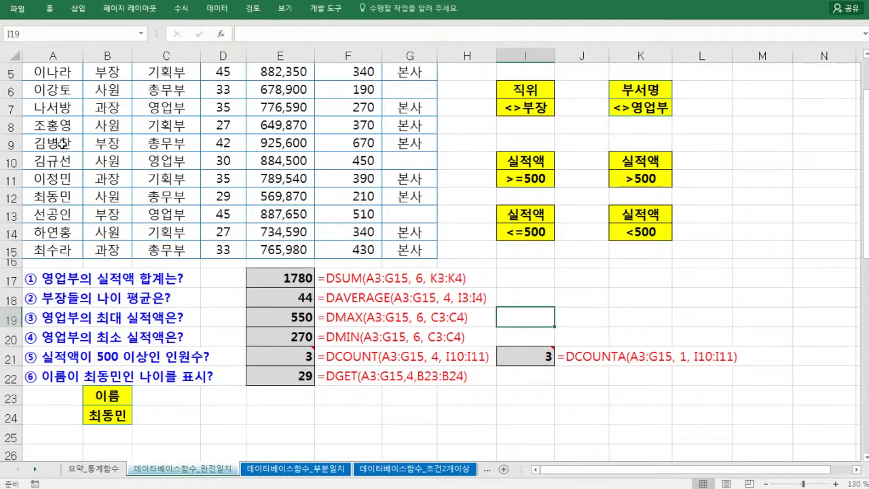
pyautogui.scroll(1, 62, 156)
pyautogui.scroll(-1, 65, 180)
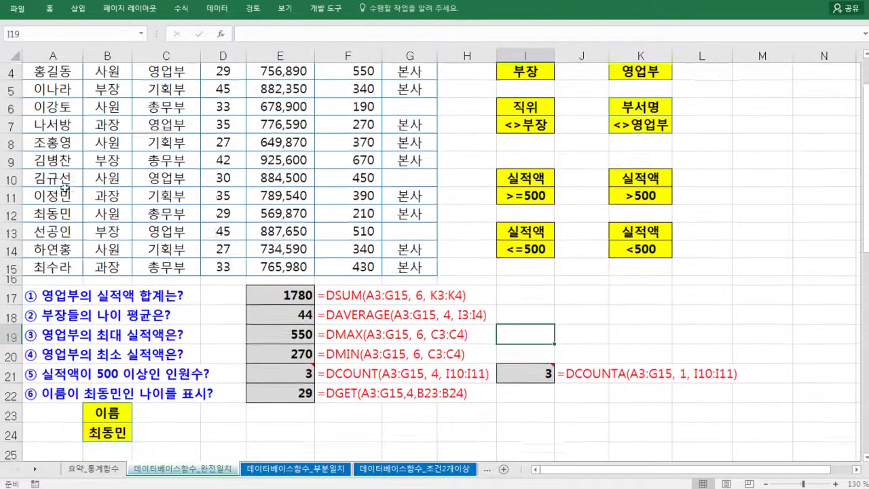
pyautogui.scroll(-1, 66, 184)
pyautogui.click(293, 469)
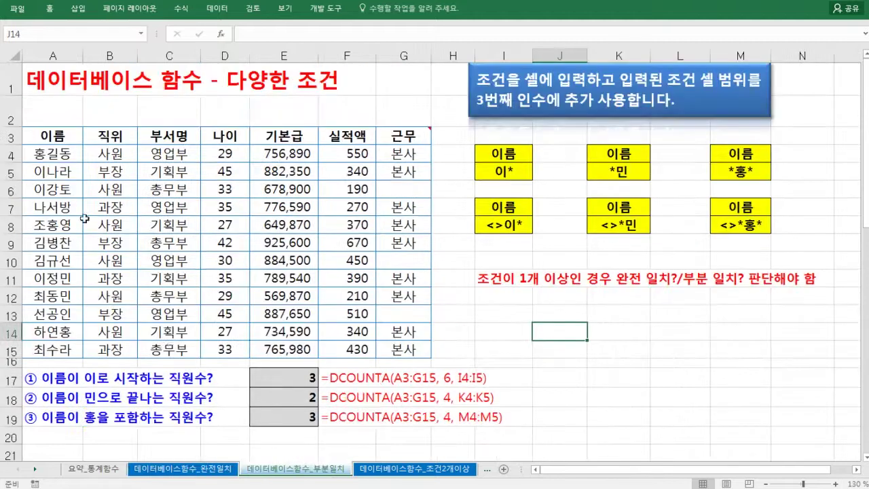
pyautogui.moveTo(54, 153); pyautogui.dragTo(53, 348)
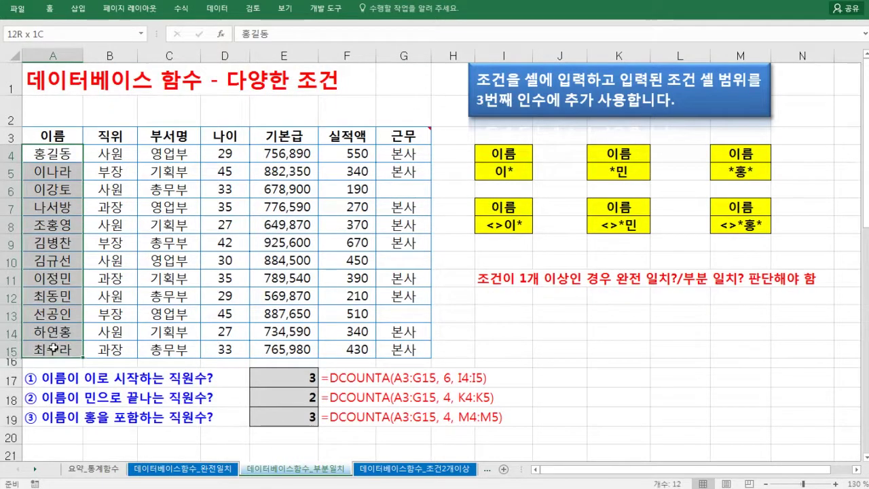
pyautogui.hotkey('ctrl', 'c')
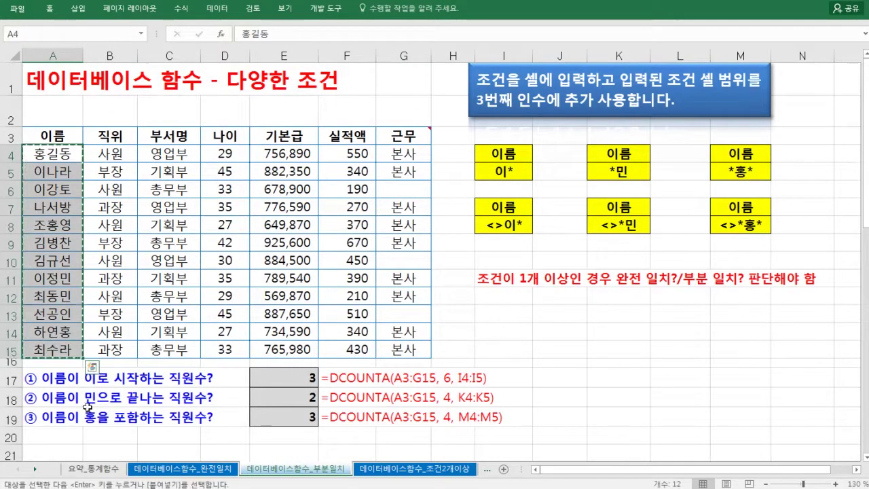
pyautogui.click(150, 470)
pyautogui.scroll(1, 77, 190)
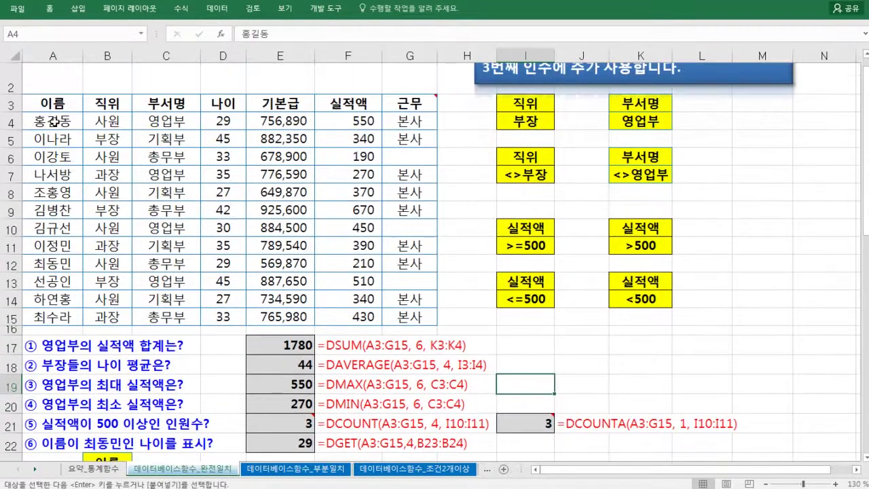
pyautogui.click(54, 123)
pyautogui.hotkey('ctrl', 'v')
# Step: Examine the name in A12, the age in D12 and the criteria range B23:B24 used by the DGET formula in E22
pyautogui.click(59, 262)
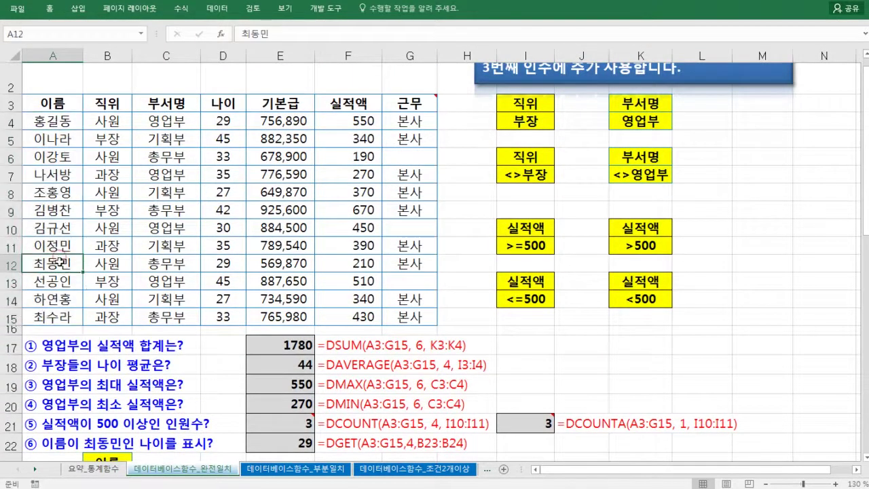
pyautogui.scroll(-1, 162, 353)
pyautogui.scroll(1, 122, 317)
pyautogui.click(231, 269)
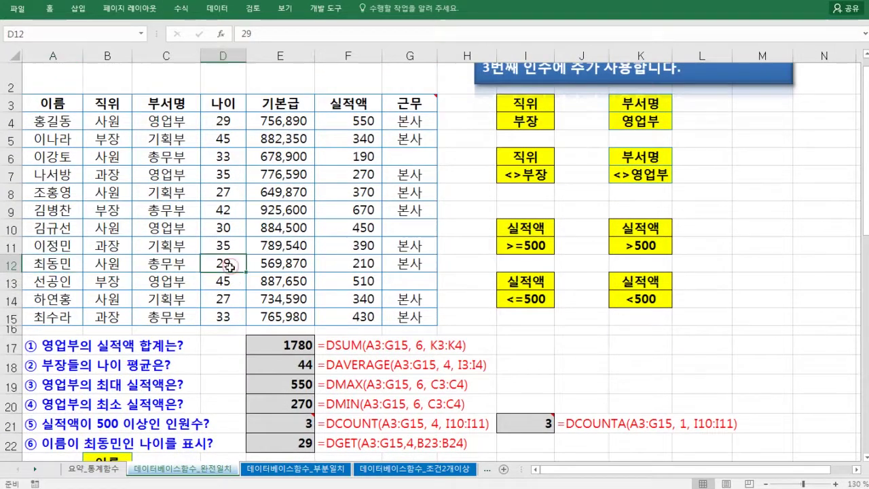
pyautogui.scroll(-1, 222, 268)
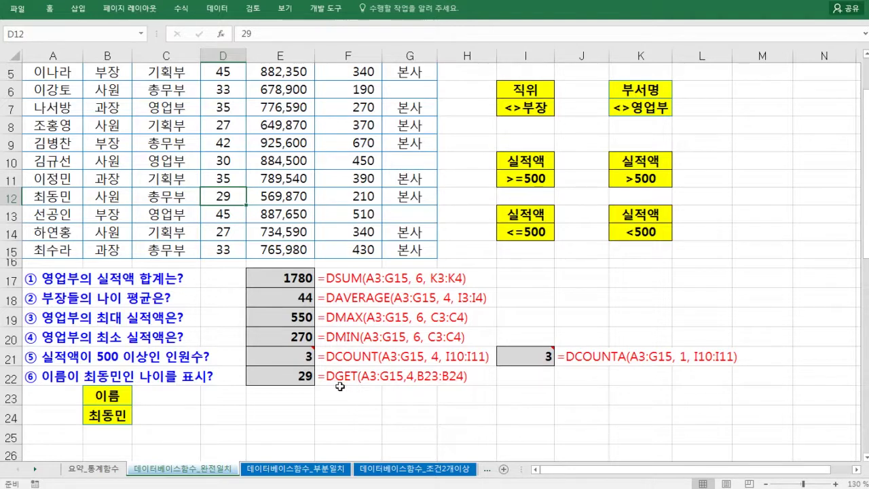
pyautogui.moveTo(122, 395); pyautogui.dragTo(113, 415)
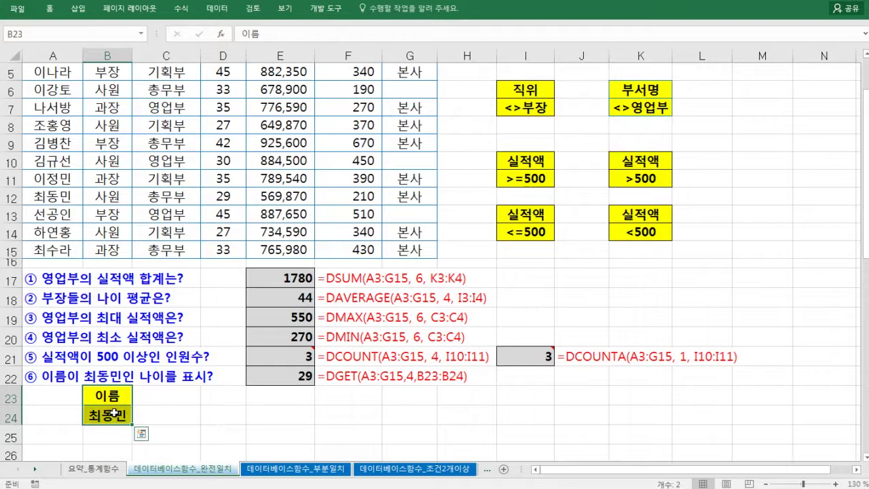
pyautogui.click(285, 378)
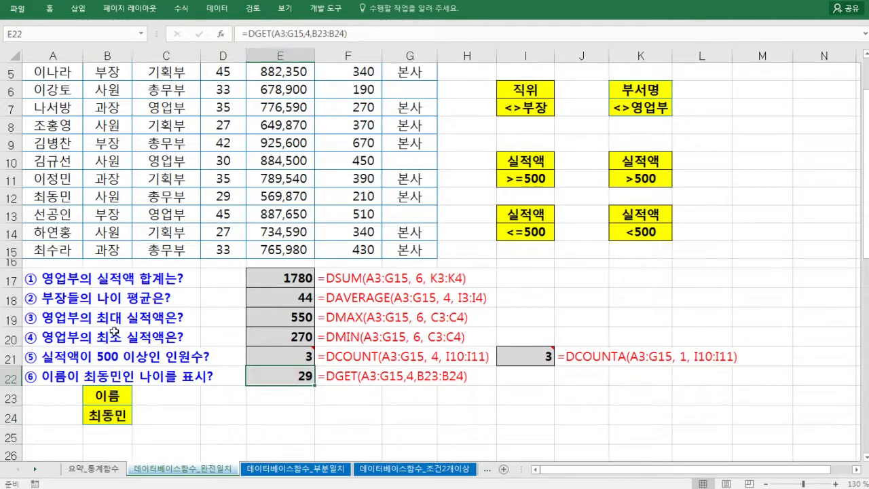
pyautogui.scroll(2, 112, 324)
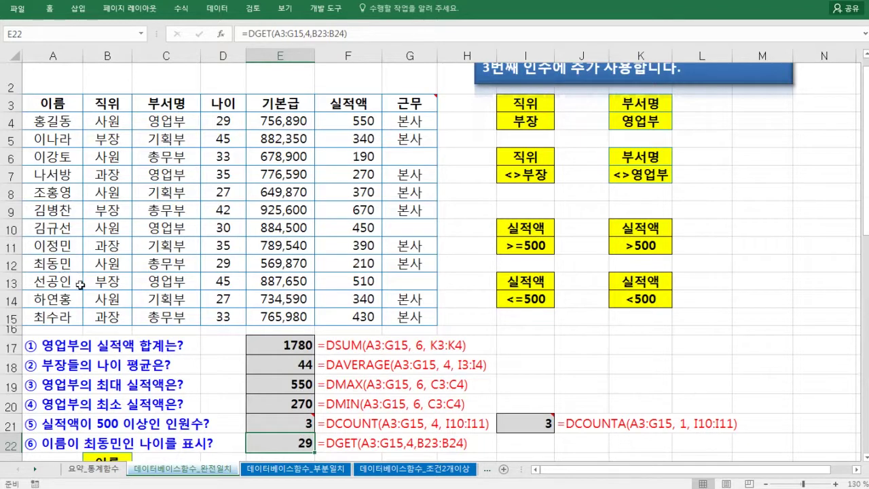
pyautogui.scroll(-2, 80, 285)
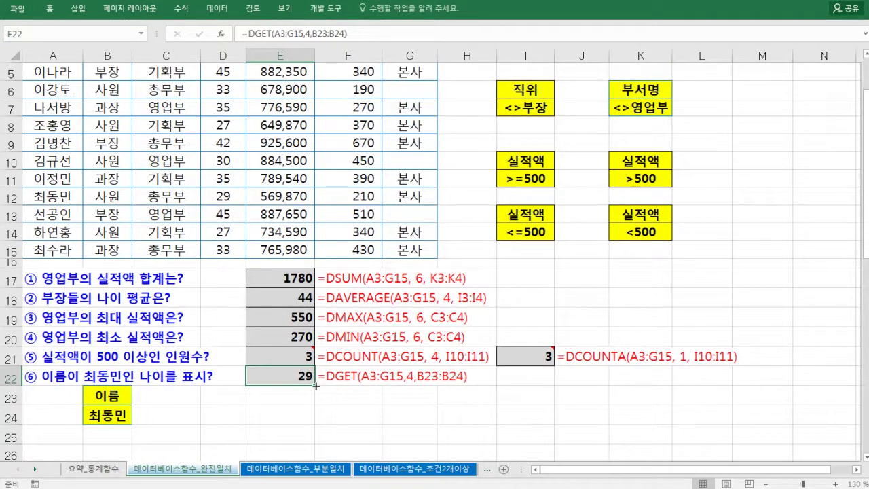
pyautogui.doubleClick(292, 379)
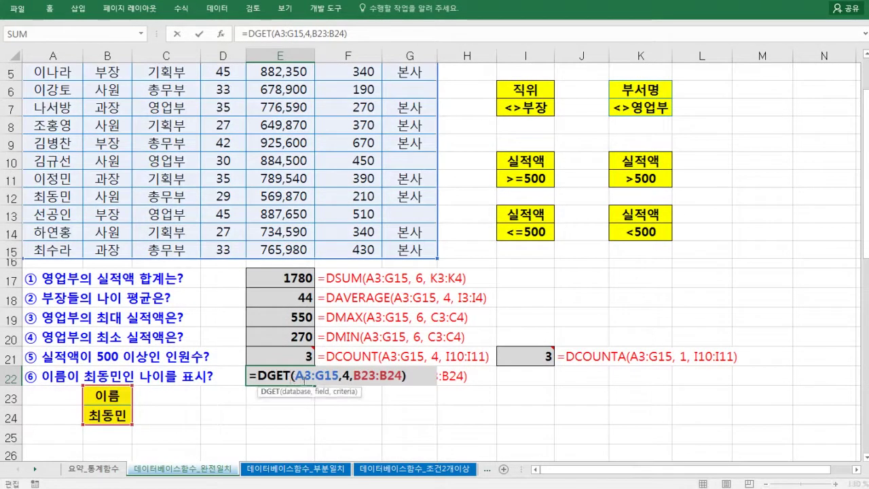
pyautogui.press('Escape')
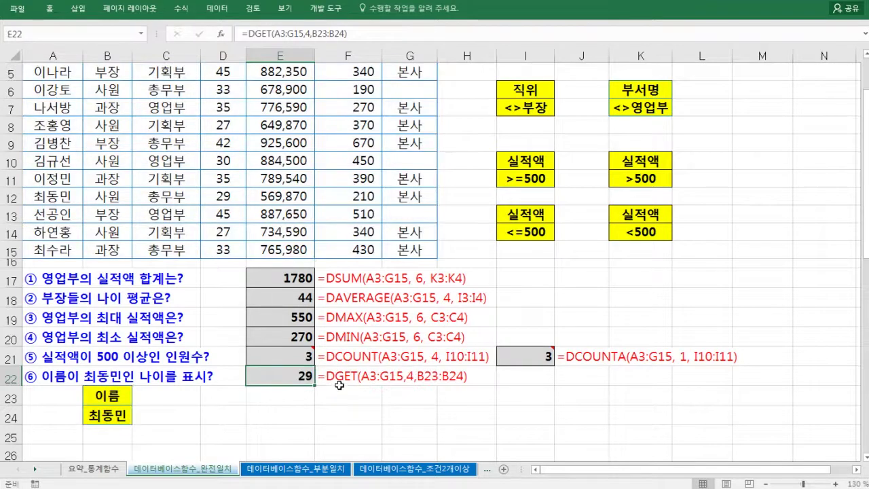
# Step: Add a space after each comma in the E22 formula so that it reads =DGET(A3:G15, 4, B23:B24)
pyautogui.doubleClick(286, 378)
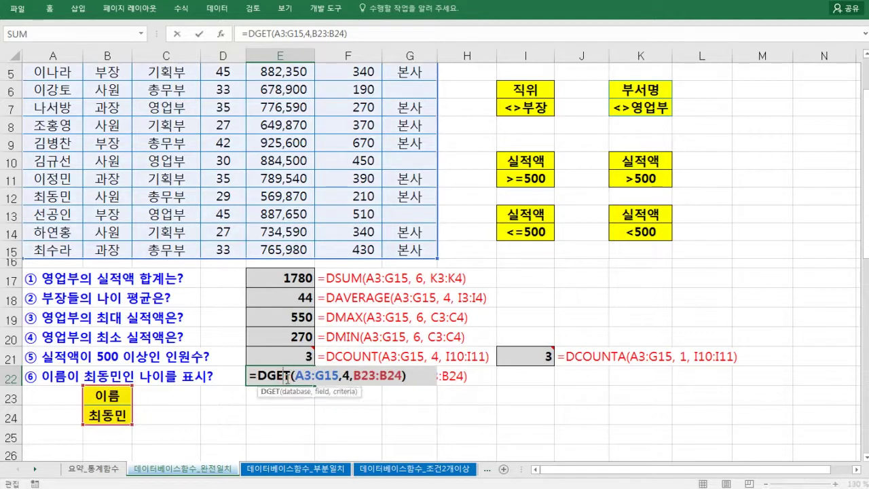
pyautogui.click(301, 379)
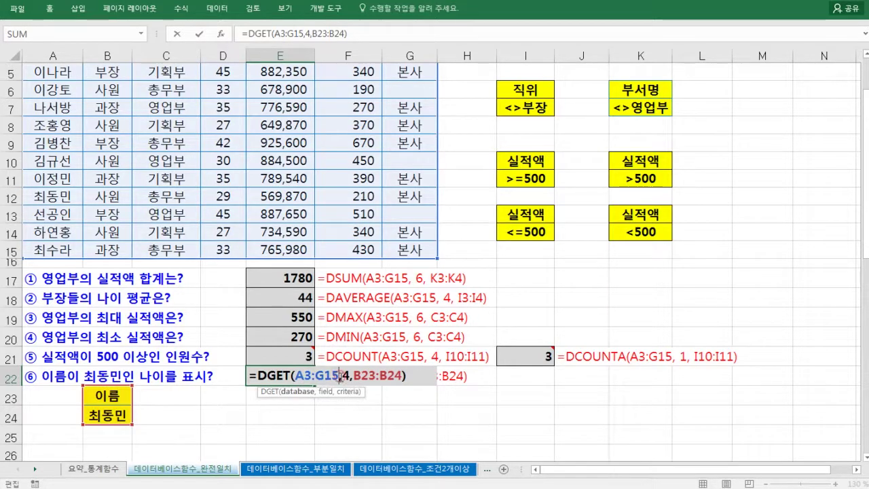
pyautogui.click(341, 376)
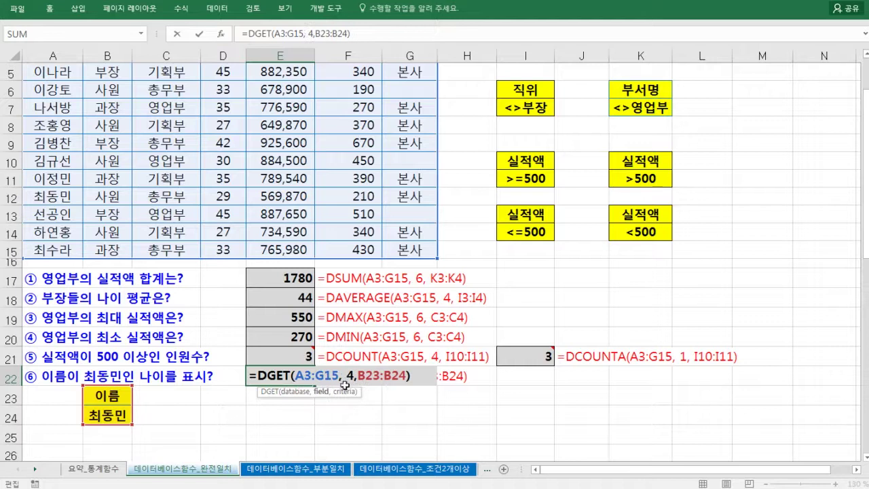
pyautogui.click(359, 375)
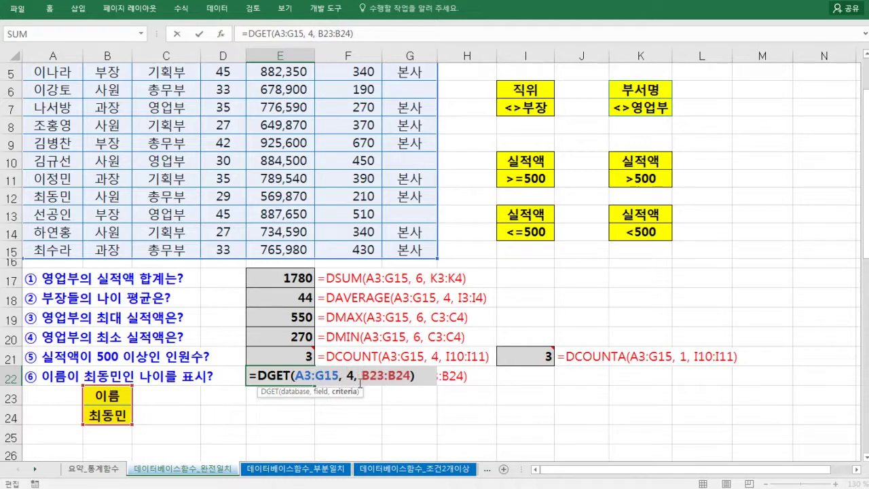
pyautogui.press('Return')
# Step: Try field number 2 in the DGET formula in E22, and undo the change
pyautogui.doubleClick(302, 381)
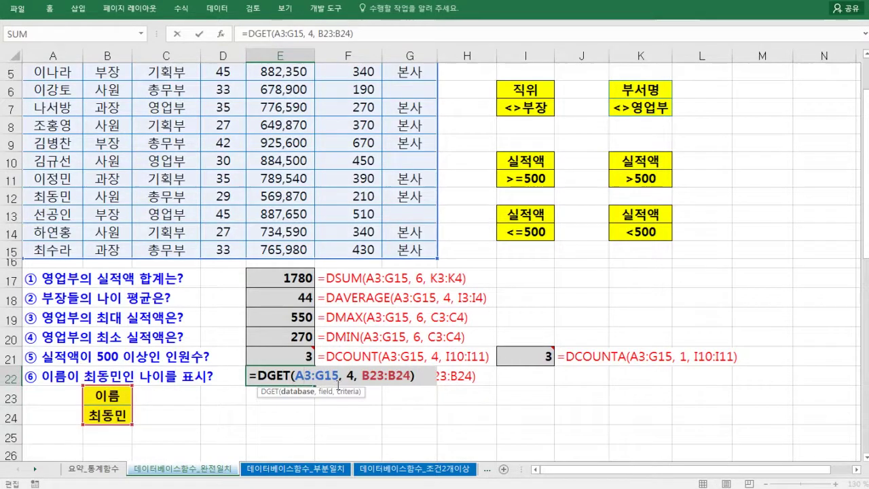
pyautogui.doubleClick(349, 376)
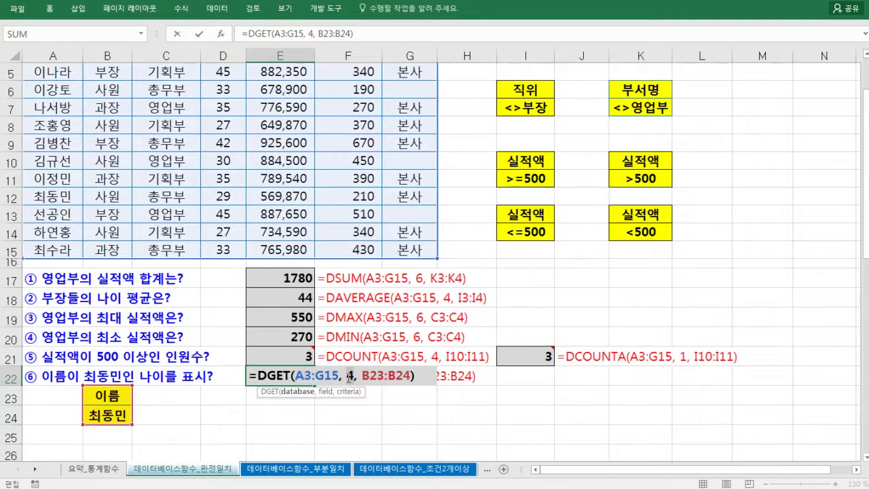
pyautogui.click(348, 375)
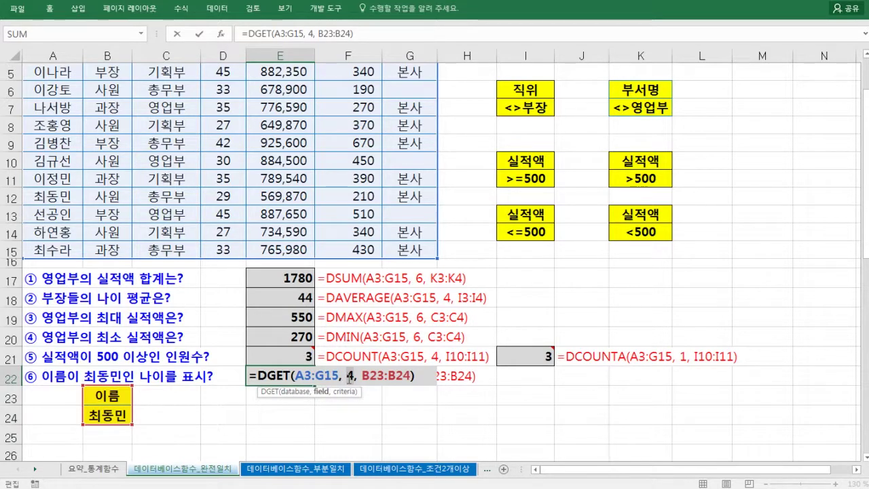
pyautogui.press('Delete')
pyautogui.write('2')
pyautogui.press('Return')
pyautogui.click(289, 381)
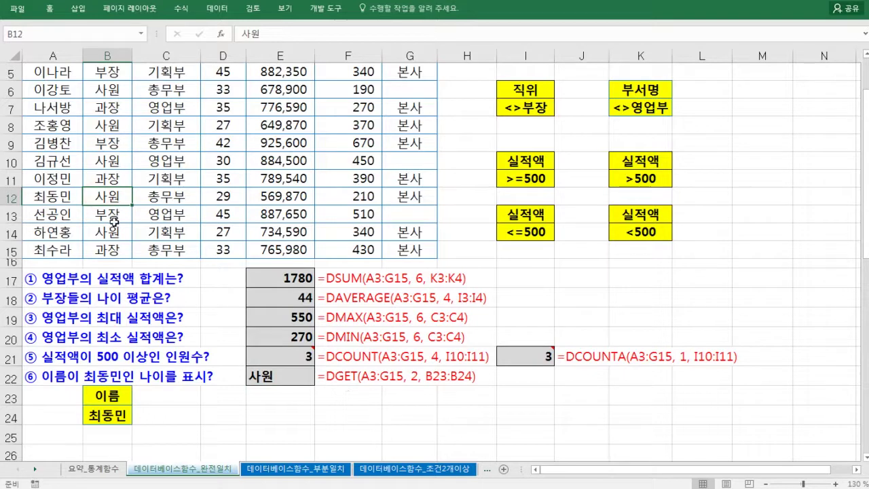
pyautogui.hotkey('ctrl', 'z')
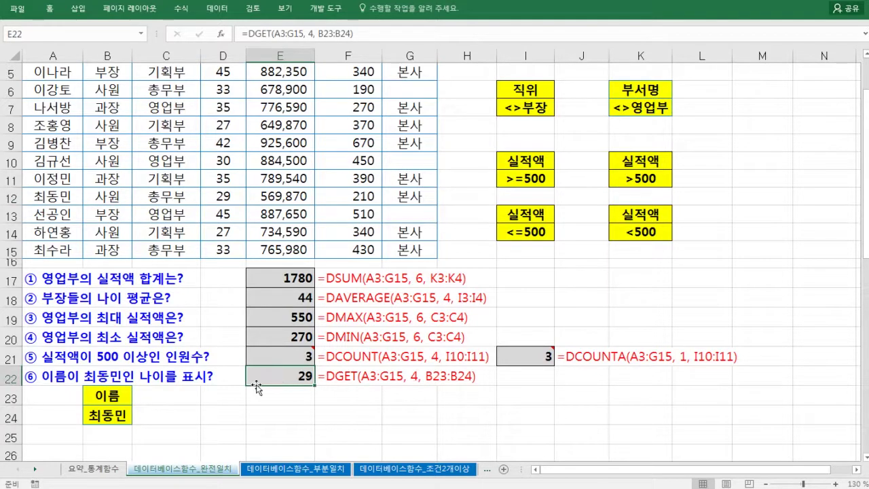
pyautogui.click(399, 382)
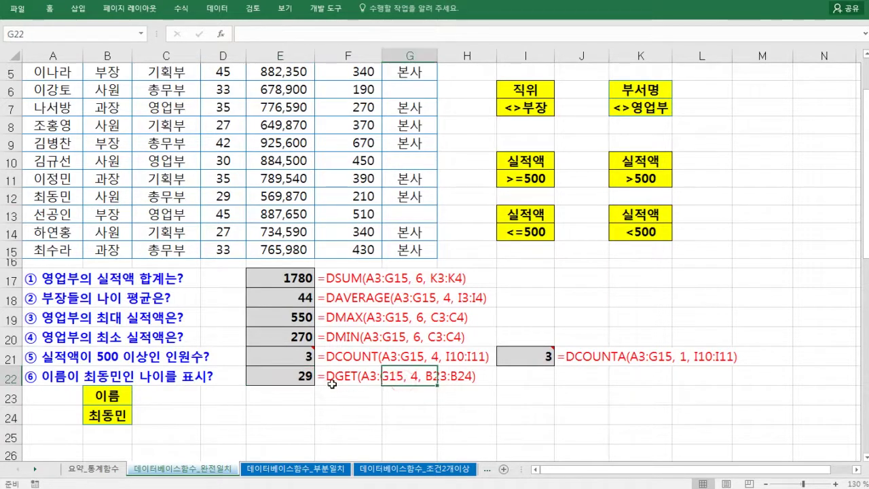
pyautogui.click(332, 383)
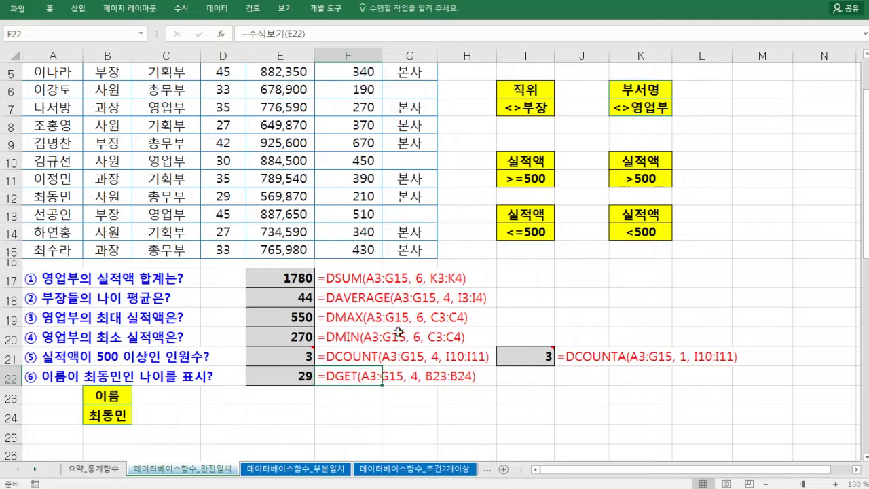
# Step: Open the 데이터베이스함수_부분일치 sheet and read the note in I11 about exact versus partial matching
pyautogui.scroll(2, 296, 333)
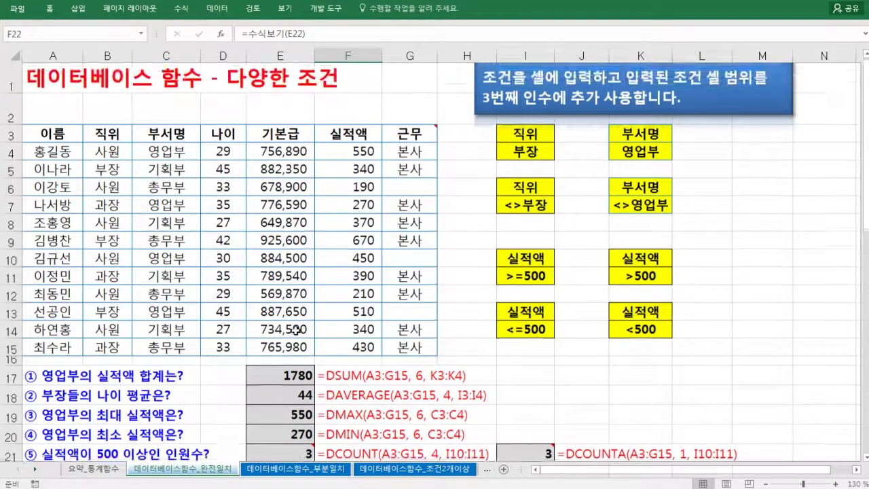
pyautogui.scroll(-2, 297, 331)
pyautogui.click(279, 470)
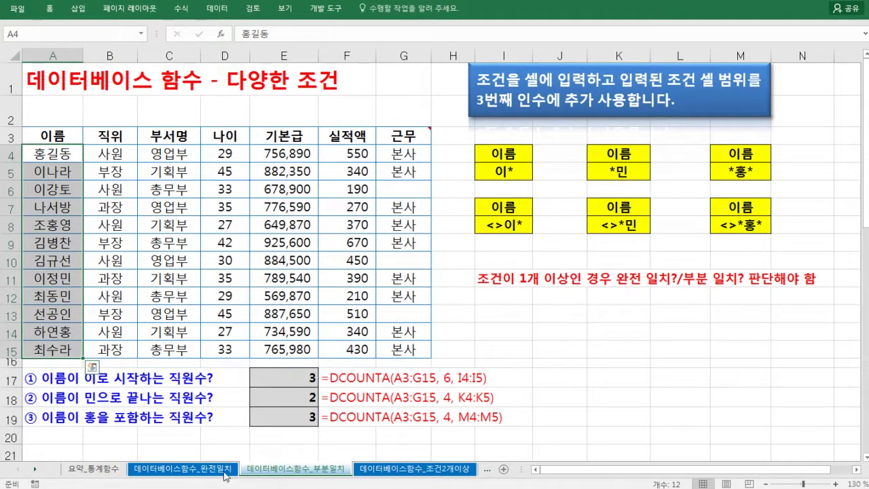
pyautogui.click(510, 300)
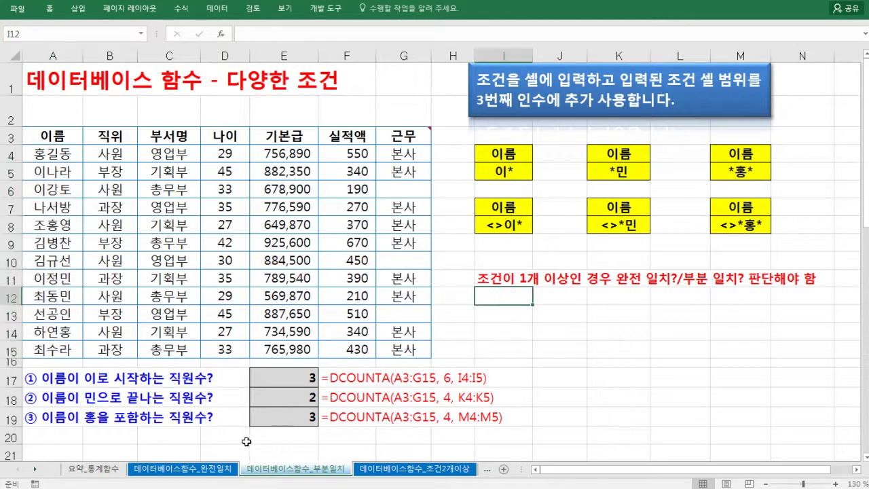
pyautogui.click(500, 275)
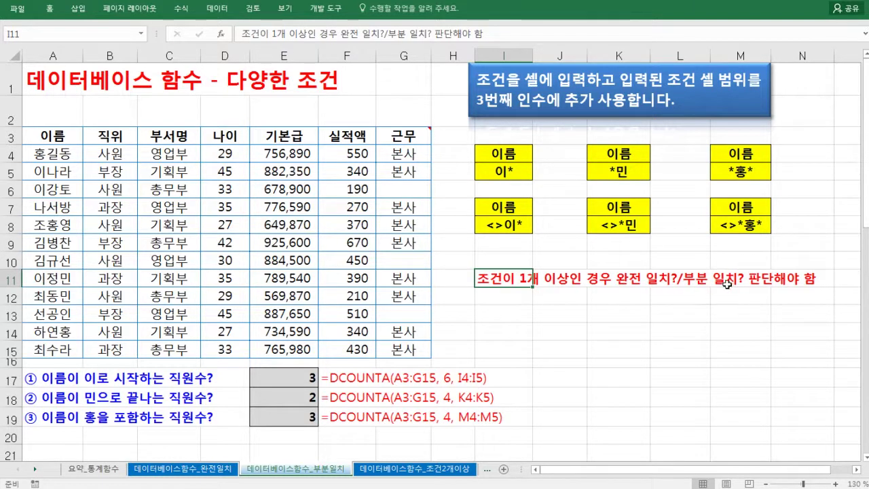
pyautogui.click(508, 297)
pyautogui.click(558, 307)
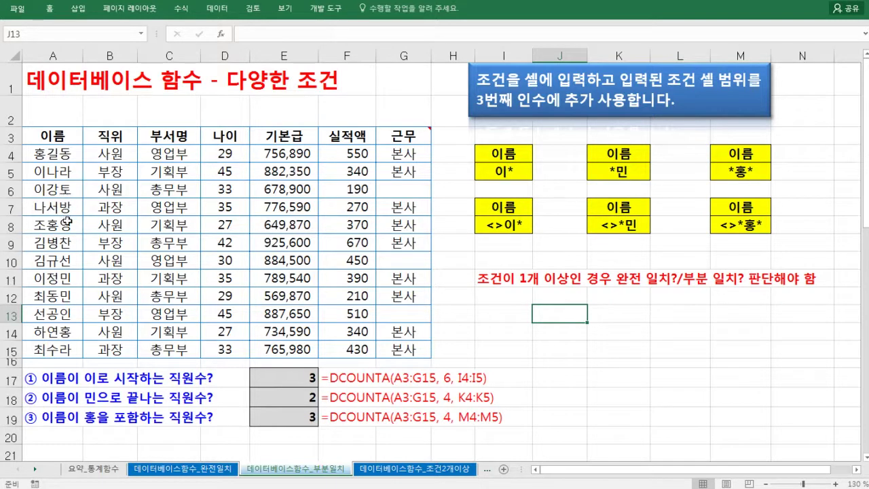
# Step: Mark the names starting with 이 in A5, A6 and A11 and the wildcard criterion 이* in I5, and clear the marks
pyautogui.moveTo(32, 181); pyautogui.dragTo(45, 201)
pyautogui.moveTo(32, 161); pyautogui.dragTo(45, 185)
pyautogui.moveTo(32, 270); pyautogui.dragTo(49, 292)
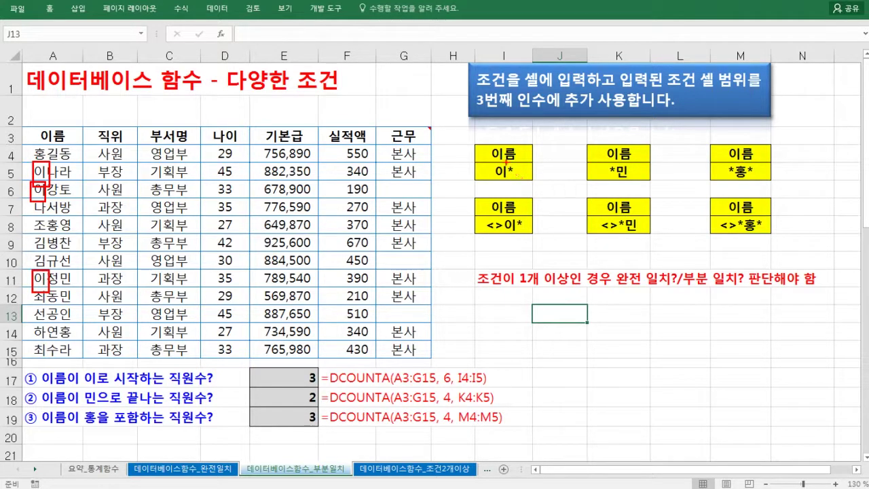
pyautogui.moveTo(505, 164); pyautogui.dragTo(520, 181)
pyautogui.moveTo(493, 180); pyautogui.dragTo(517, 179)
pyautogui.moveTo(56, 178)
pyautogui.mouseDown()
pyautogui.moveTo(68, 175)
pyautogui.moveTo(76, 200)
pyautogui.mouseUp()
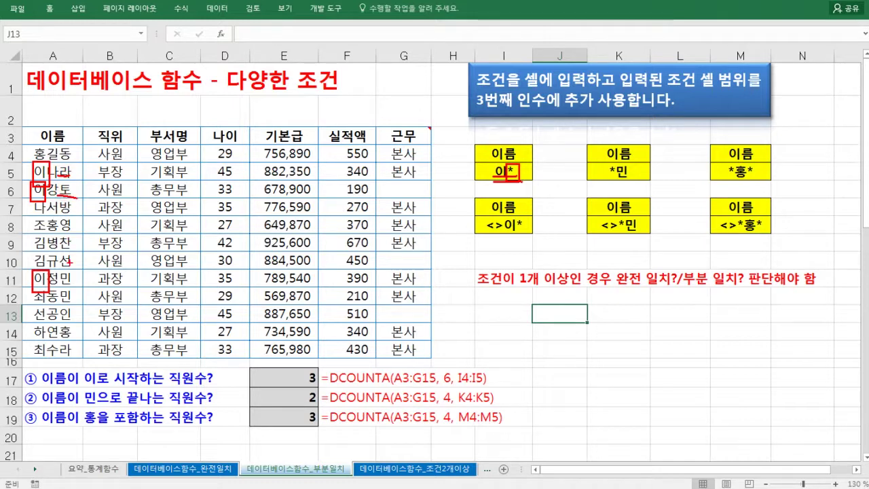
pyautogui.moveTo(59, 288); pyautogui.dragTo(75, 286)
pyautogui.press('Escape')
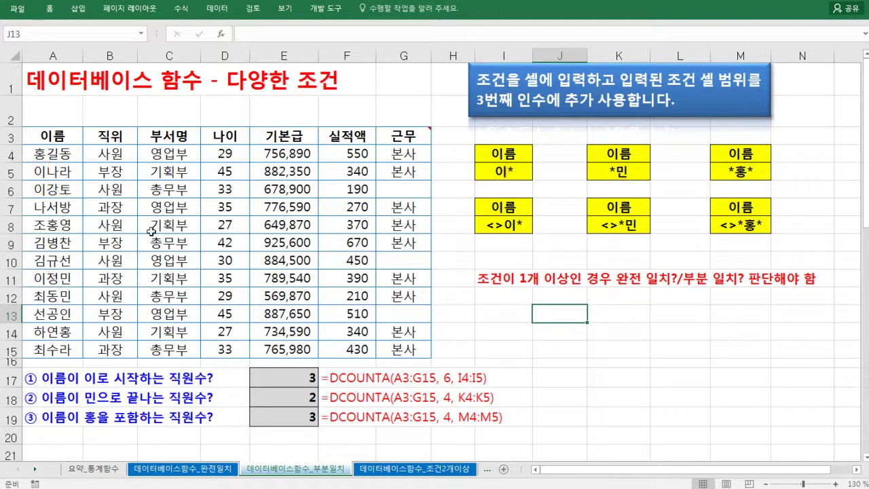
# Step: Examine the criterion *민 in K5 and mark the character 홍 within the names in A4, A8 and A14
pyautogui.click(630, 174)
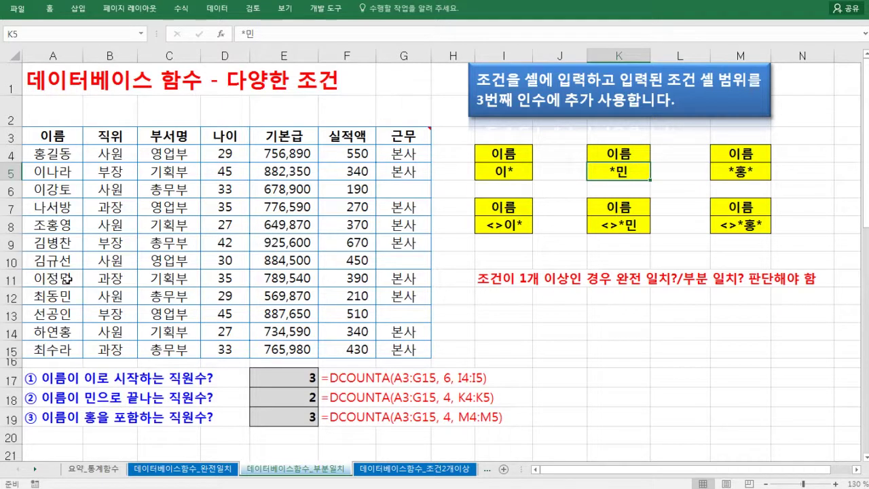
pyautogui.moveTo(29, 145); pyautogui.dragTo(47, 163)
pyautogui.moveTo(62, 326); pyautogui.dragTo(74, 344)
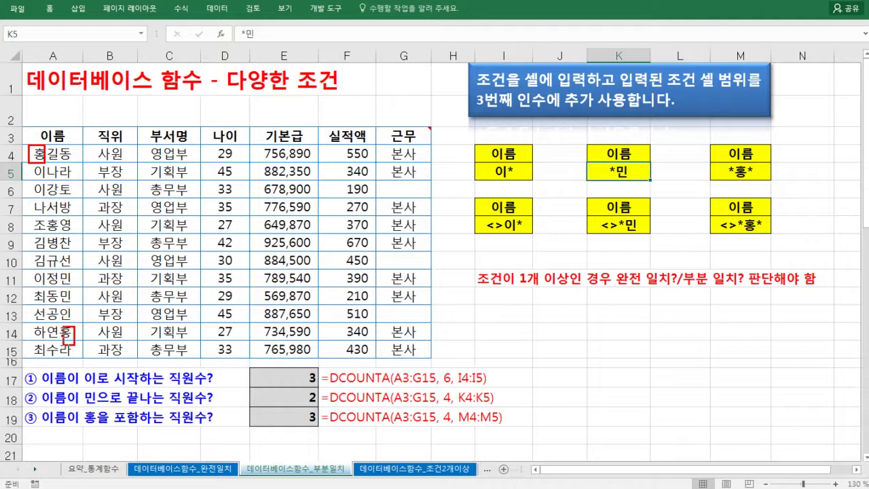
pyautogui.moveTo(49, 215); pyautogui.dragTo(59, 236)
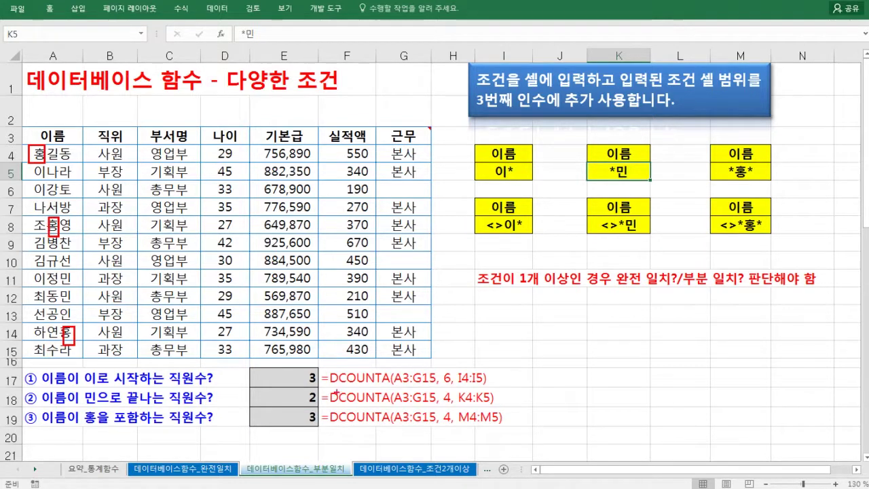
pyautogui.press('Escape')
# Step: Inspect the DCOUNTA formulas in E17, E18 and E19 and the criteria ranges they reference, leaving the formulas unedited
pyautogui.click(284, 378)
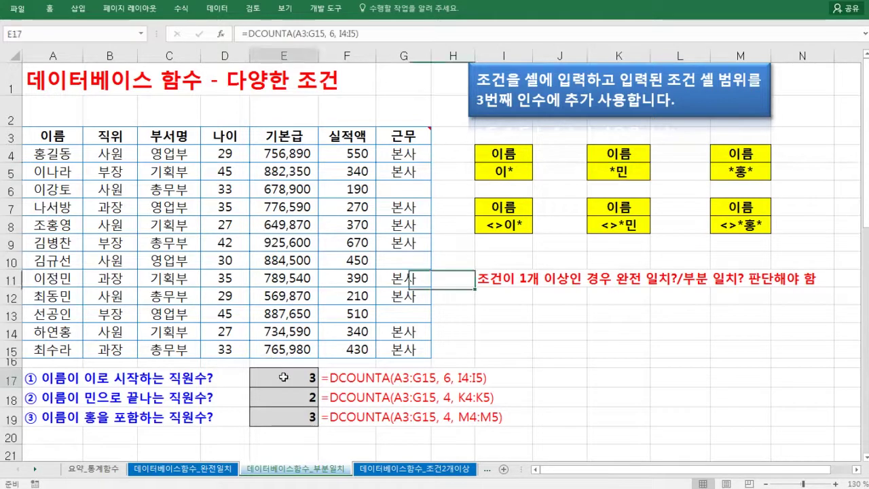
pyautogui.doubleClick(284, 378)
pyautogui.click(287, 398)
pyautogui.doubleClick(287, 397)
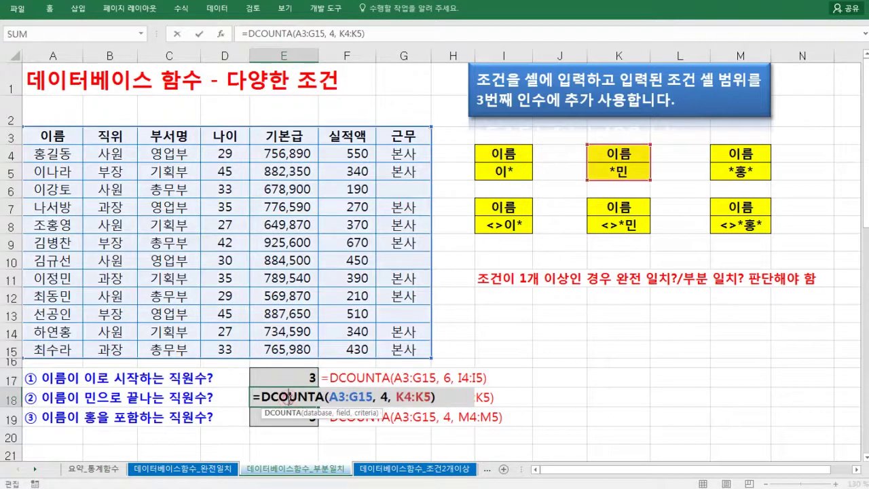
pyautogui.press('Escape')
pyautogui.click(295, 417)
pyautogui.doubleClick(295, 417)
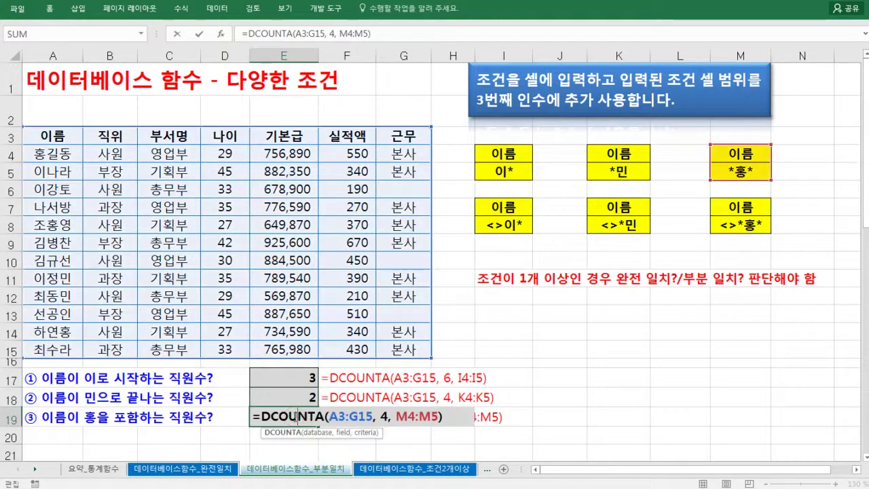
pyautogui.press('Escape')
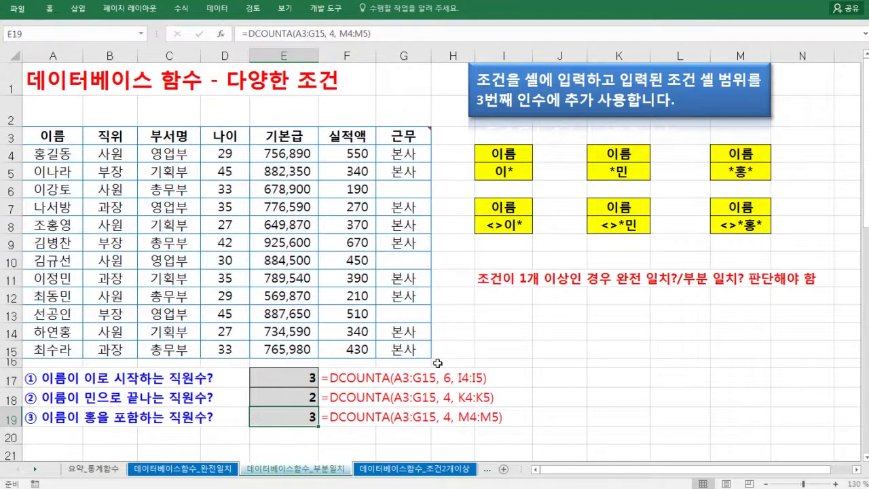
# Step: Review the partial-match criteria ranges I4:I5, K4:K5 and M4:M5 one after another
pyautogui.moveTo(514, 152); pyautogui.dragTo(514, 172)
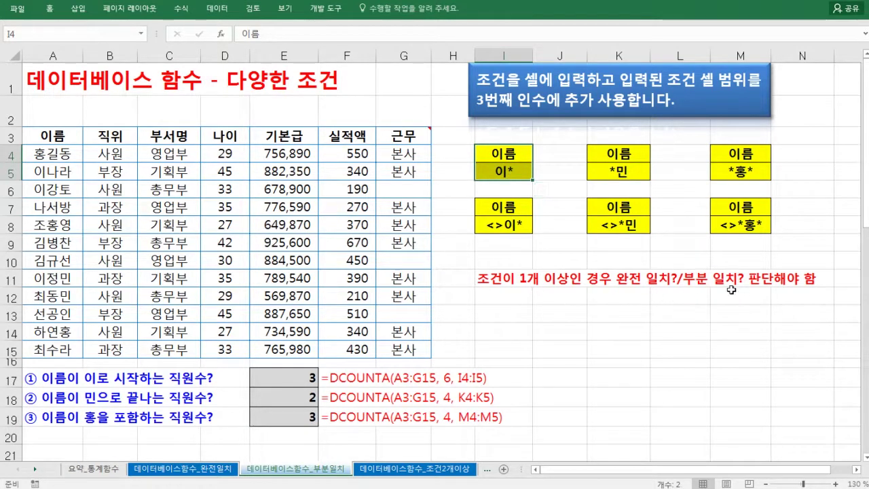
pyautogui.moveTo(621, 150); pyautogui.dragTo(624, 172)
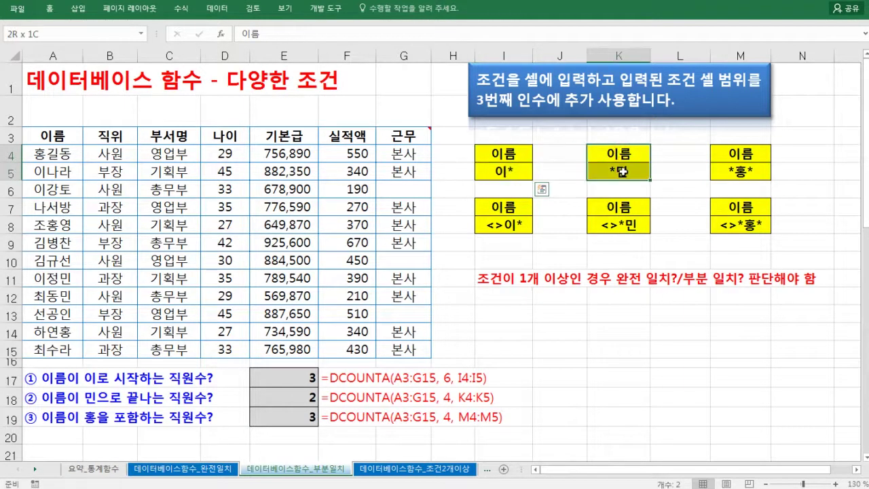
pyautogui.moveTo(735, 161); pyautogui.dragTo(737, 173)
pyautogui.click(538, 299)
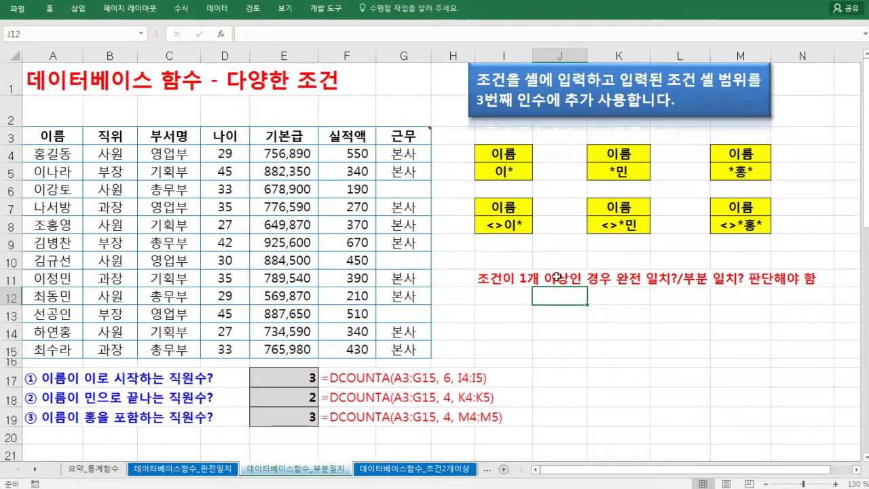
pyautogui.click(563, 314)
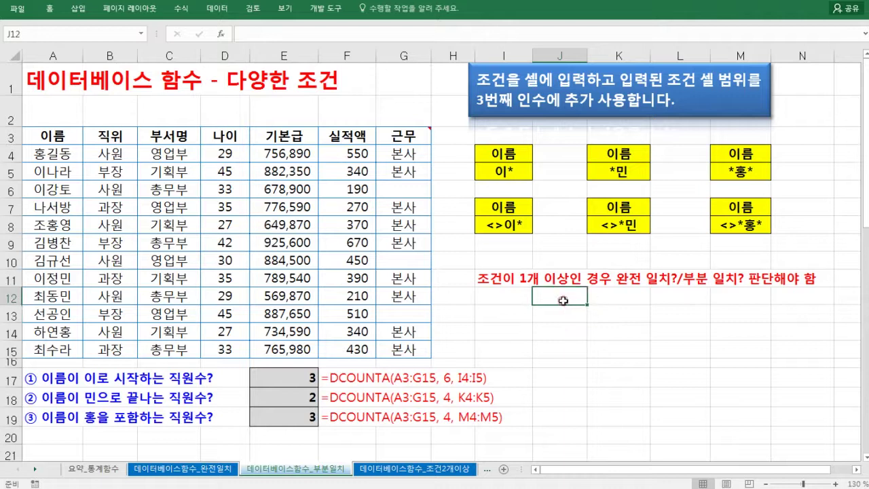
pyautogui.click(563, 310)
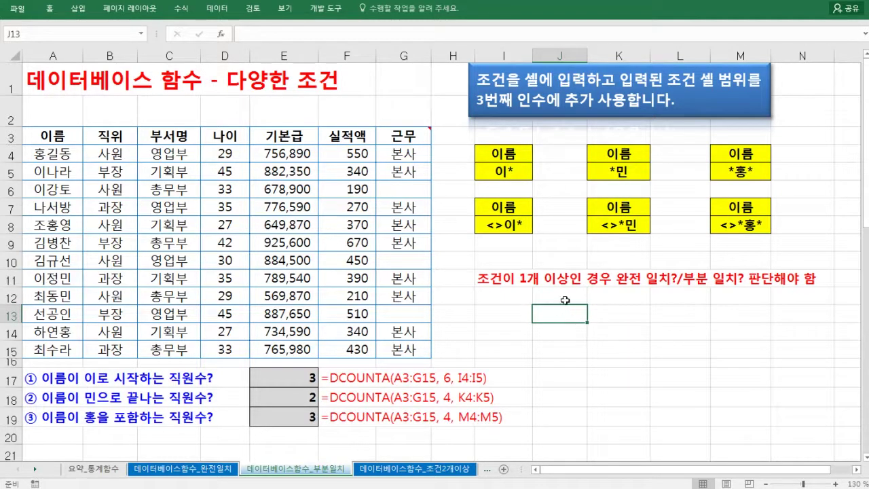
pyautogui.click(564, 300)
pyautogui.click(564, 310)
# Step: Open the 데이터베이스함수_조건2개이상 sheet and read the note in I5 about analysing two or more conditions
pyautogui.click(416, 468)
pyautogui.scroll(4, 217, 299)
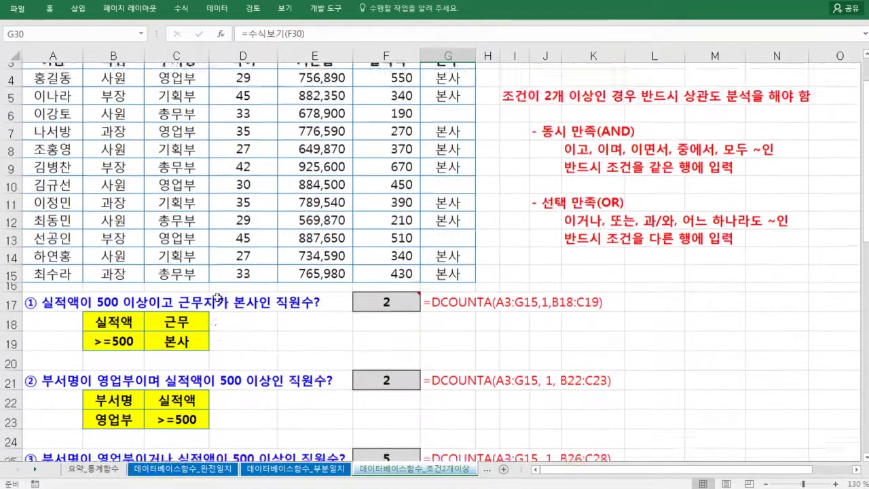
pyautogui.scroll(2, 217, 299)
pyautogui.click(224, 248)
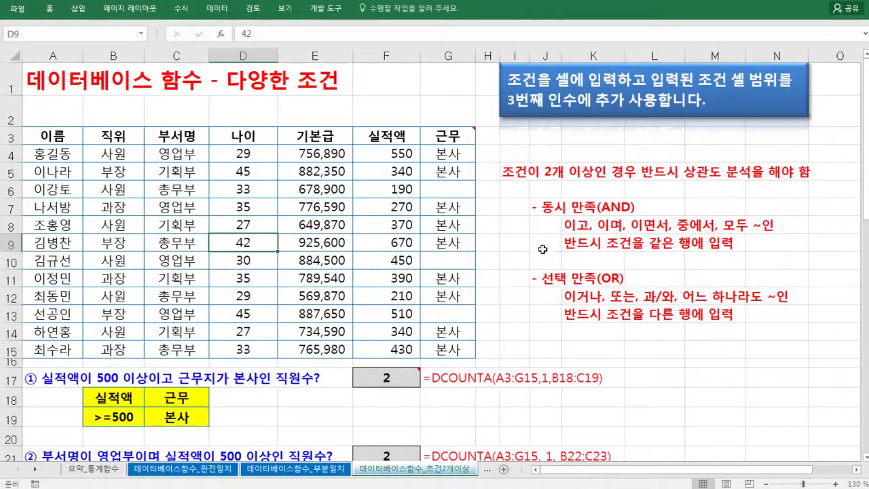
pyautogui.moveTo(520, 175)
pyautogui.mouseDown()
pyautogui.moveTo(698, 176)
pyautogui.moveTo(511, 172)
pyautogui.mouseUp()
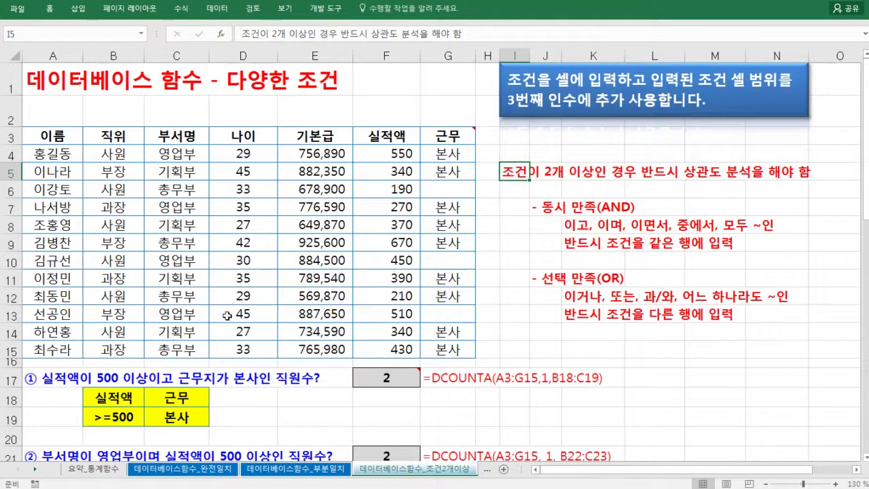
# Step: Box the conditions 실적액이 500 이상 and 근무지가 본사 in question ① and mark the both-true case with two circles
pyautogui.scroll(-1, 152, 368)
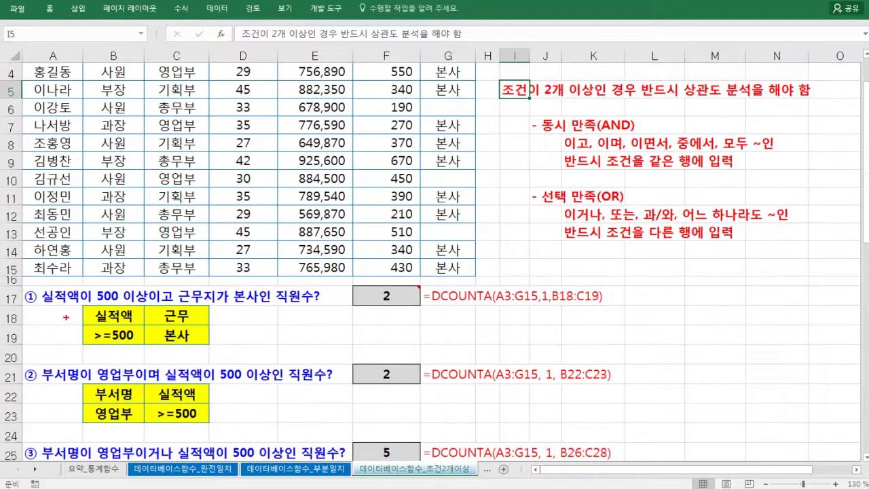
pyautogui.moveTo(43, 284); pyautogui.dragTo(150, 307)
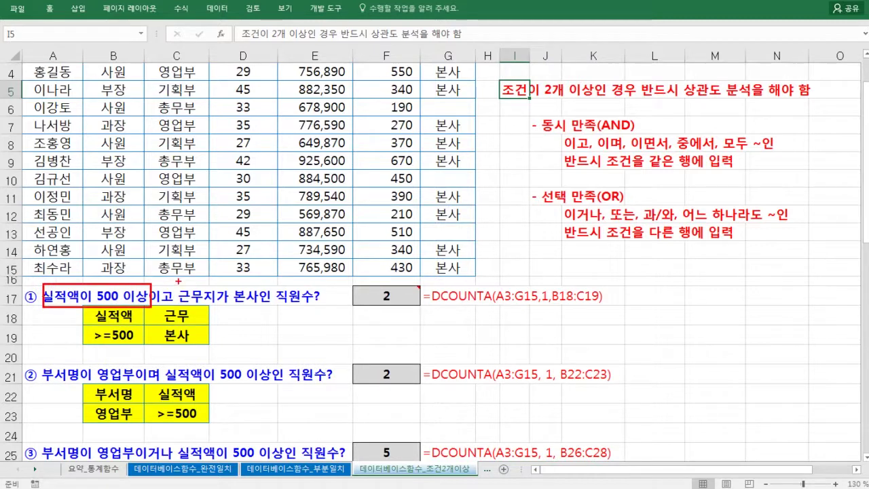
pyautogui.moveTo(179, 281); pyautogui.dragTo(266, 312)
pyautogui.moveTo(124, 239)
pyautogui.mouseDown()
pyautogui.moveTo(118, 264)
pyautogui.moveTo(136, 250)
pyautogui.mouseUp()
pyautogui.moveTo(211, 257)
pyautogui.mouseDown()
pyautogui.moveTo(224, 239)
pyautogui.moveTo(227, 262)
pyautogui.moveTo(214, 239)
pyautogui.mouseUp()
# Step: Mark the two either-true cases below question ① with circle-and-cross pairs and bracket them together
pyautogui.moveTo(135, 334); pyautogui.dragTo(149, 346)
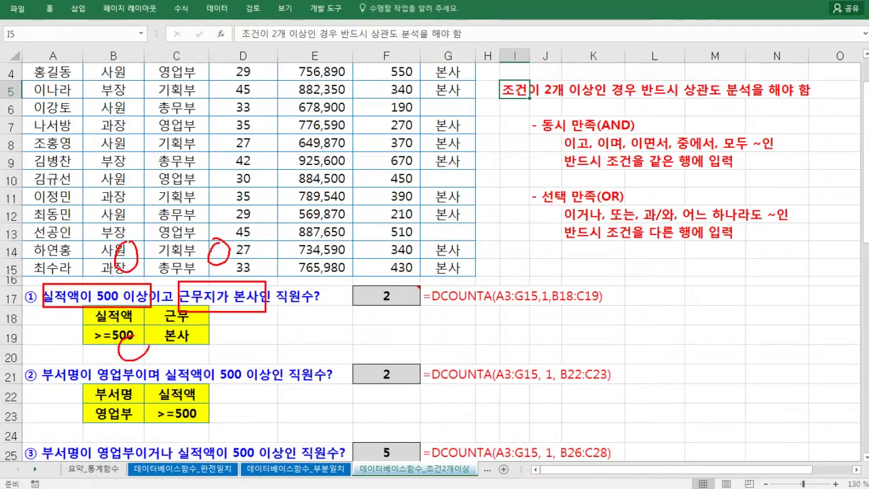
pyautogui.moveTo(216, 332)
pyautogui.mouseDown()
pyautogui.moveTo(198, 360)
pyautogui.moveTo(198, 334)
pyautogui.mouseUp()
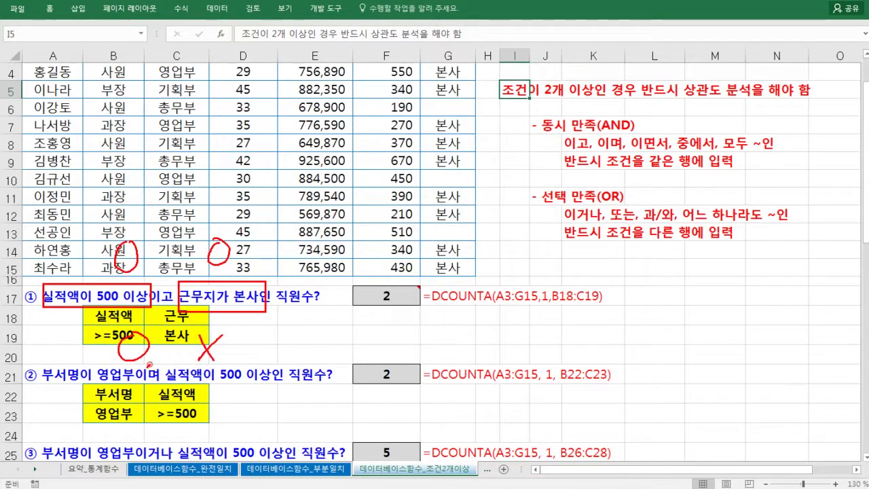
pyautogui.moveTo(145, 371)
pyautogui.mouseDown()
pyautogui.moveTo(128, 388)
pyautogui.moveTo(148, 390)
pyautogui.mouseUp()
pyautogui.moveTo(216, 378)
pyautogui.mouseDown()
pyautogui.moveTo(201, 391)
pyautogui.moveTo(220, 373)
pyautogui.mouseUp()
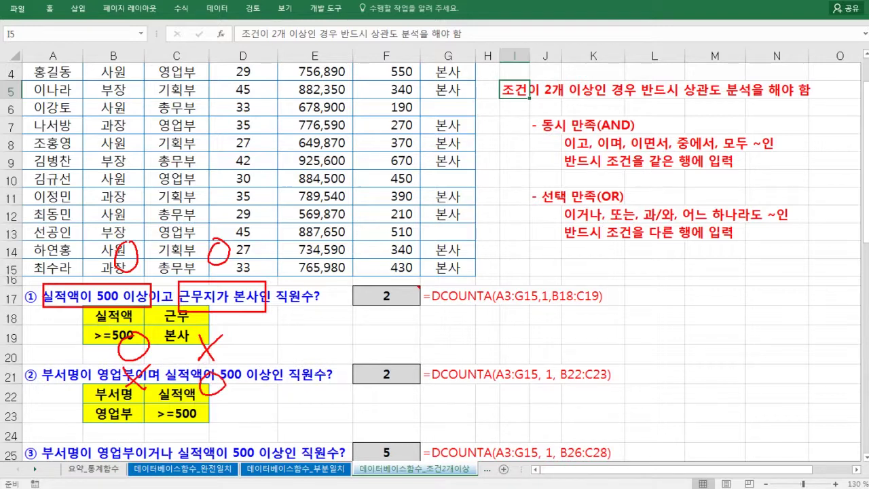
pyautogui.moveTo(230, 343); pyautogui.dragTo(232, 344)
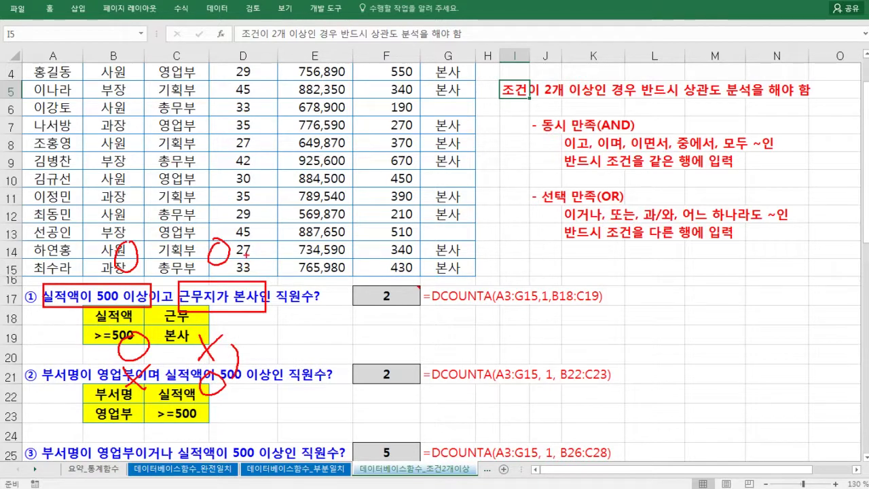
# Step: Draw arrows from the both-true case to 동시 만족(AND) and the either-true cases to 선택 만족(OR), and clear all the markings
pyautogui.moveTo(246, 254)
pyautogui.mouseDown()
pyautogui.moveTo(306, 242)
pyautogui.moveTo(432, 149)
pyautogui.moveTo(517, 127)
pyautogui.mouseUp()
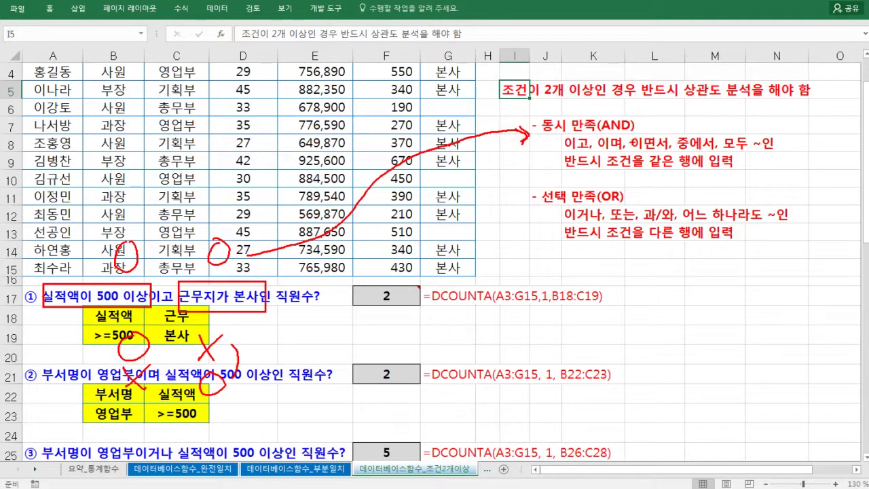
pyautogui.moveTo(254, 350); pyautogui.dragTo(541, 205)
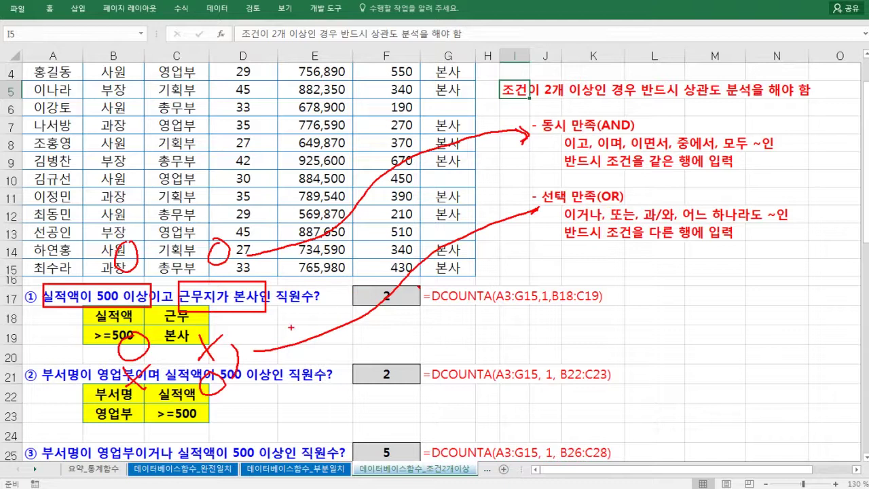
pyautogui.press('Escape')
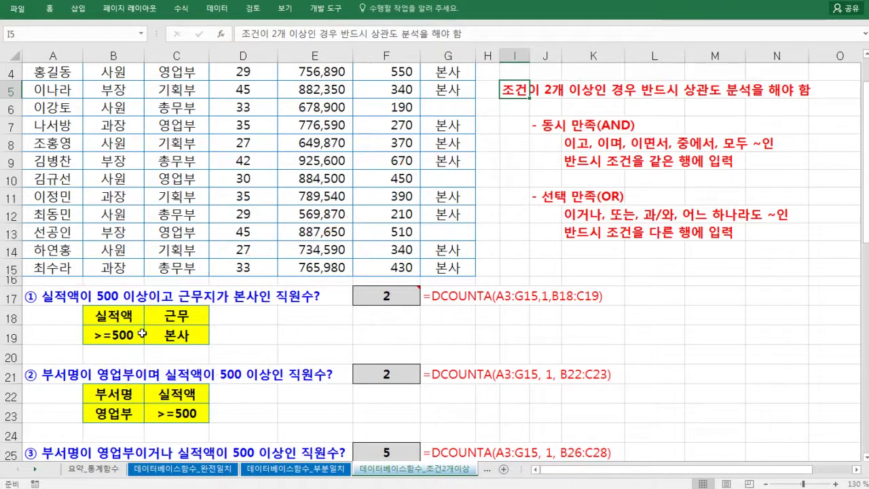
# Step: Review the 동시 만족(AND) note in J7 and its keyword list across K8:N8
pyautogui.click(521, 157)
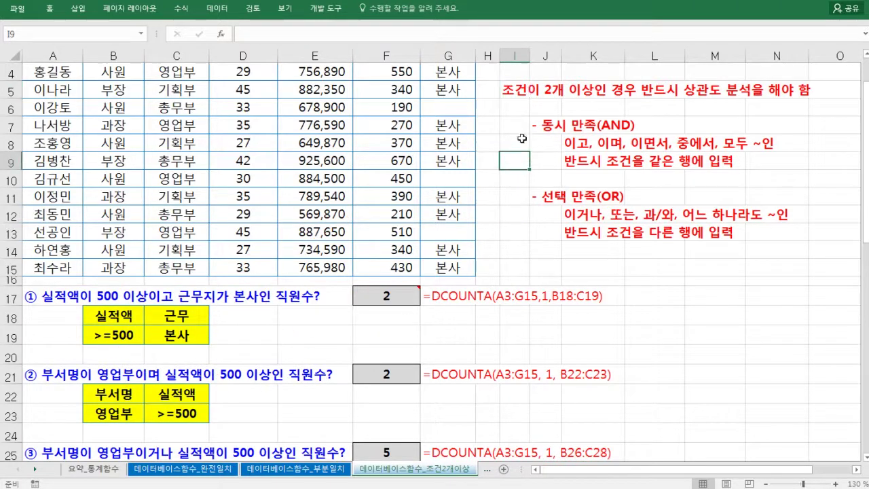
pyautogui.click(521, 123)
pyautogui.click(515, 196)
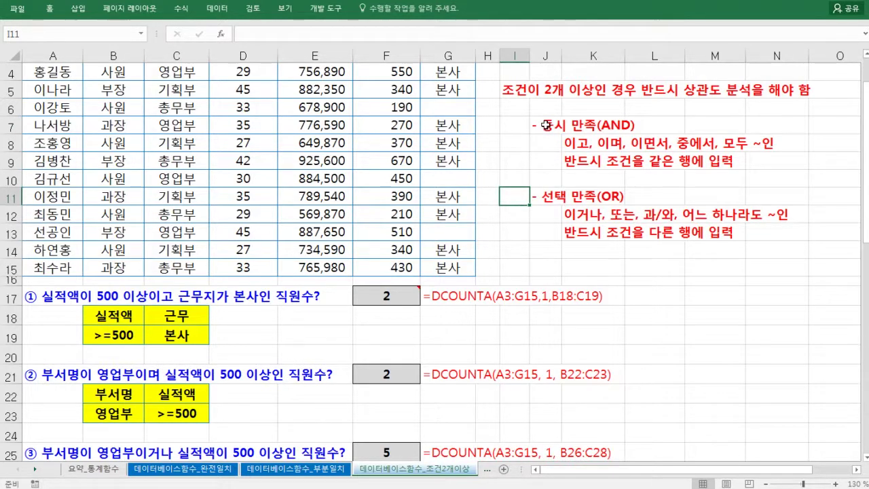
pyautogui.scroll(1, 546, 125)
pyautogui.click(557, 207)
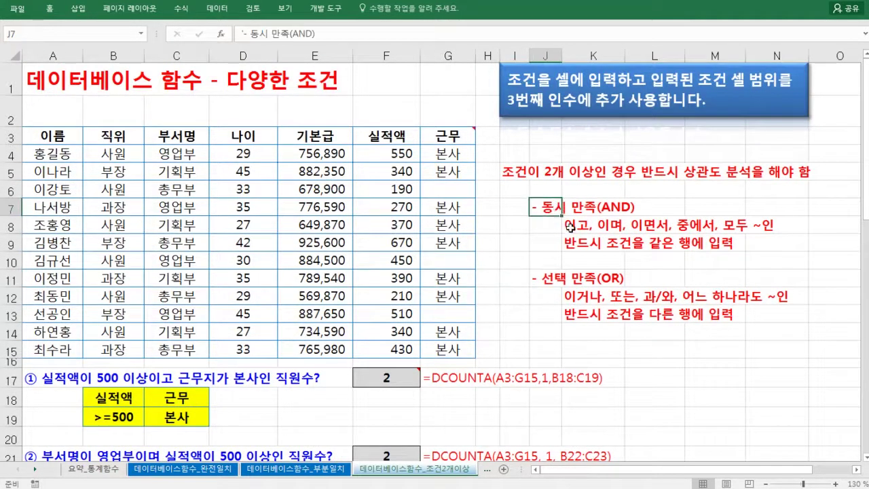
pyautogui.click(571, 228)
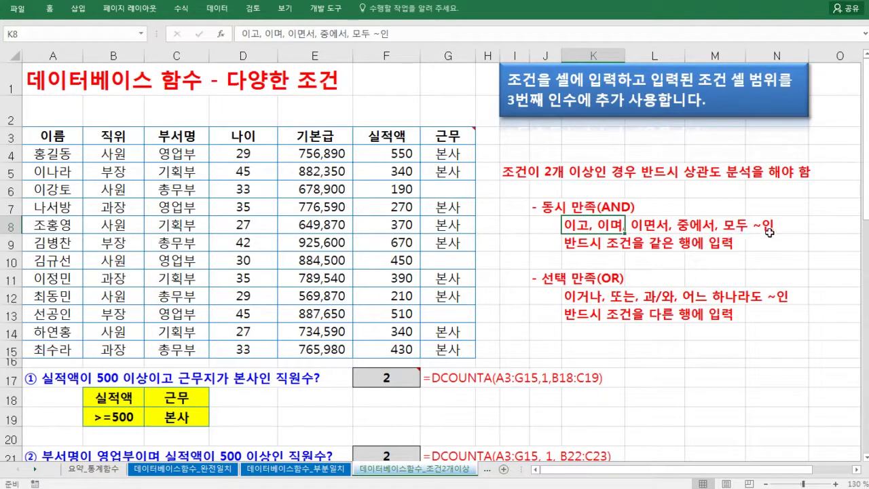
pyautogui.moveTo(775, 226); pyautogui.dragTo(583, 227)
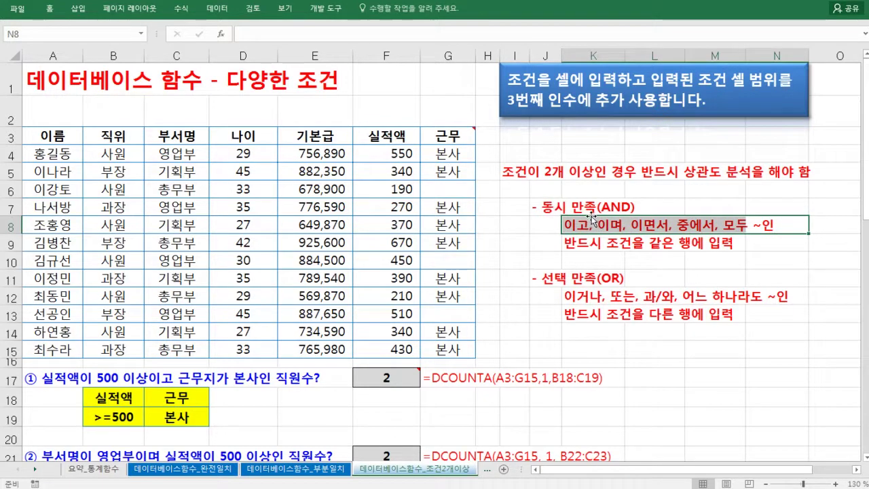
# Step: Read the same-row rule for AND conditions in K9 and compare it with the criteria in B19:C19
pyautogui.click(582, 248)
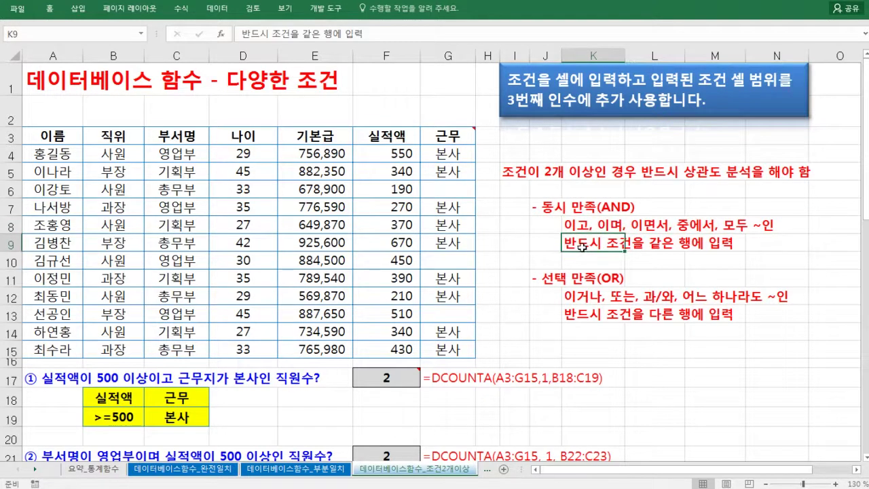
pyautogui.scroll(-1, 582, 247)
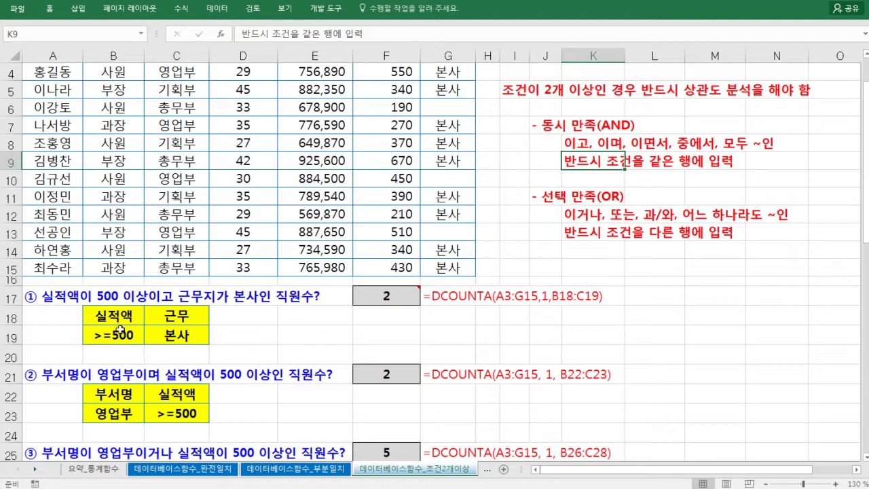
pyautogui.moveTo(120, 330); pyautogui.dragTo(178, 334)
pyautogui.click(571, 163)
# Step: Review the OR keywords in K12 and the different-row rule in K13
pyautogui.click(590, 216)
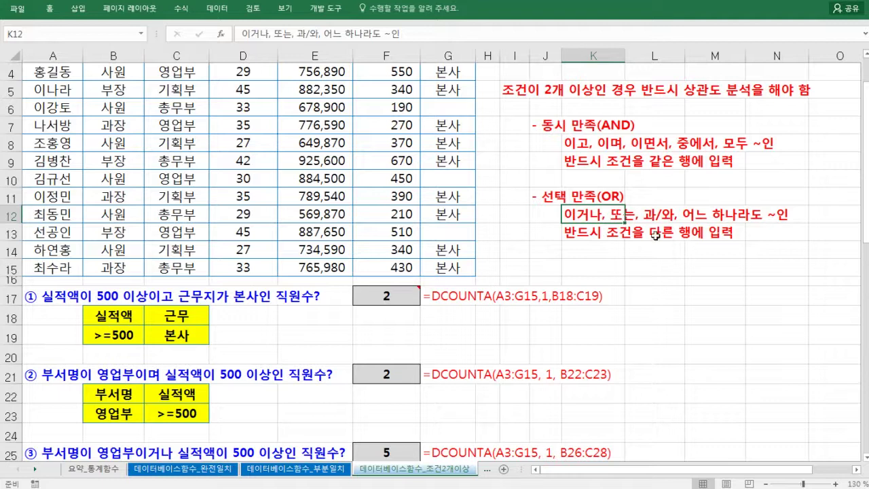
pyautogui.click(603, 236)
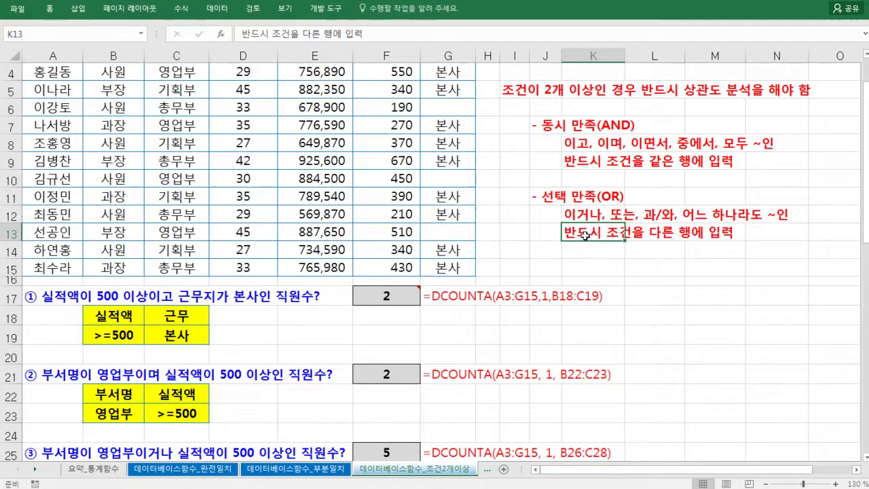
pyautogui.moveTo(588, 236); pyautogui.dragTo(689, 239)
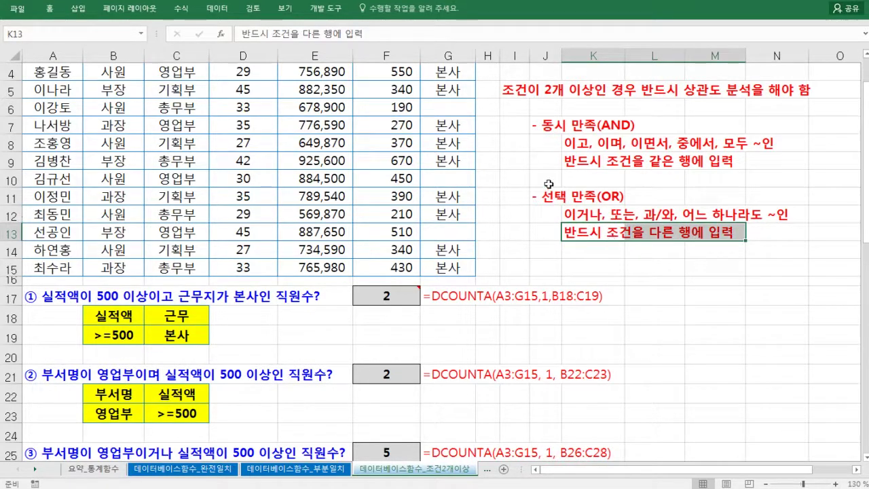
pyautogui.click(585, 235)
# Step: Select the OR criteria range B26:C28 and compare its layout with question ③ and the neighbouring questions
pyautogui.scroll(-2, 340, 305)
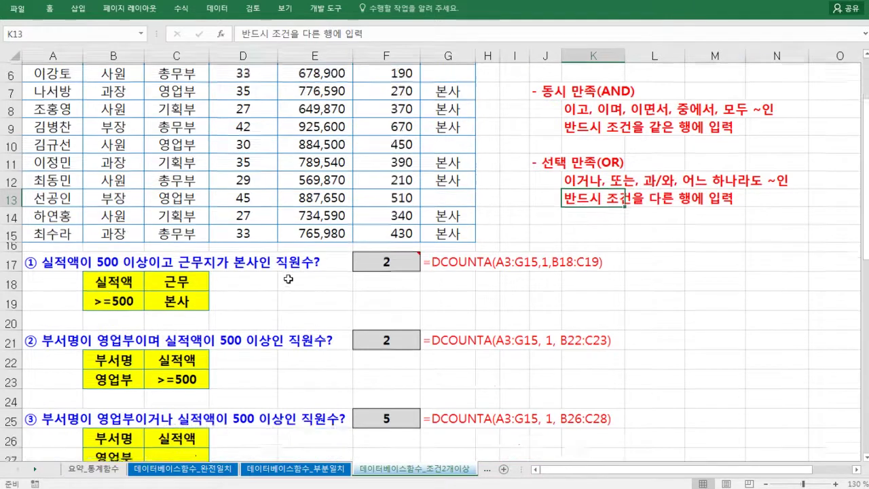
pyautogui.moveTo(102, 366); pyautogui.dragTo(178, 404)
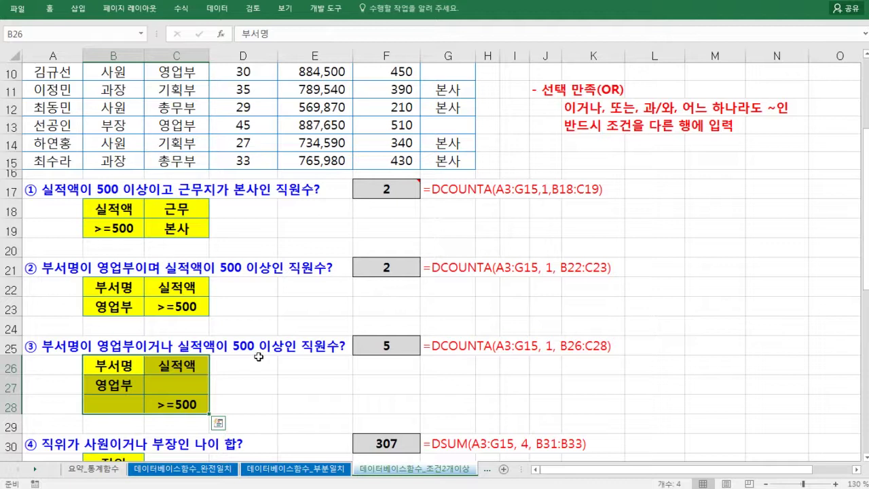
pyautogui.scroll(-2, 101, 346)
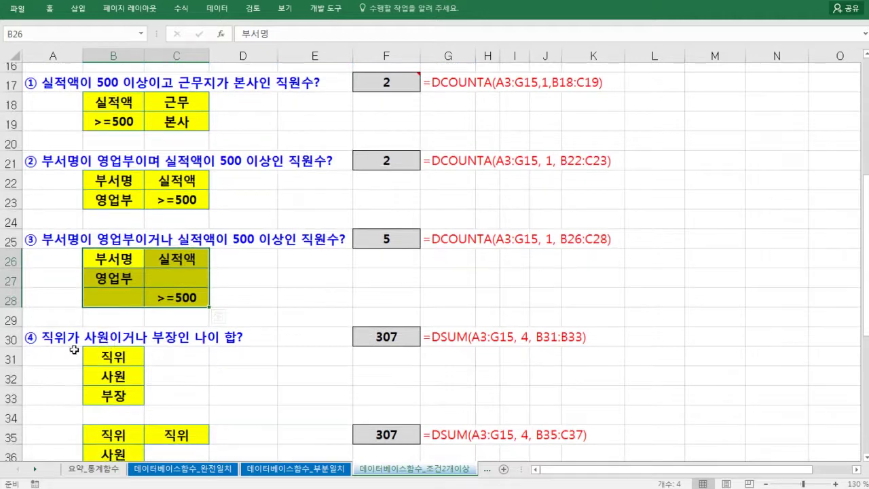
pyautogui.scroll(3, 174, 341)
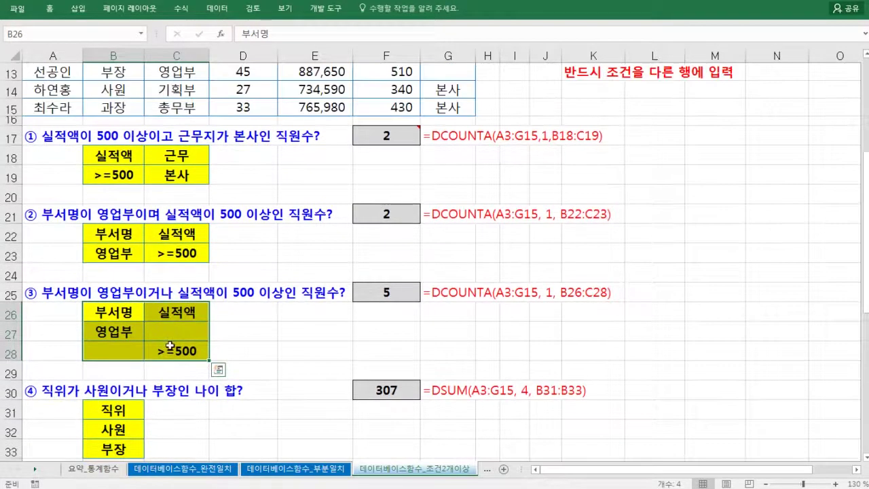
pyautogui.scroll(-2, 509, 222)
pyautogui.scroll(2, 586, 174)
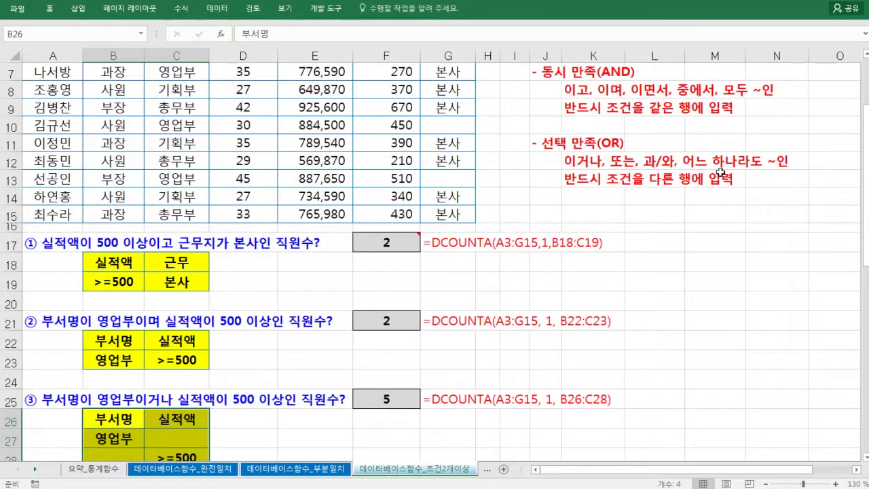
# Step: Return to the AND/OR notes beside the employee table and reread the different-row rule in K13
pyautogui.scroll(2, 600, 224)
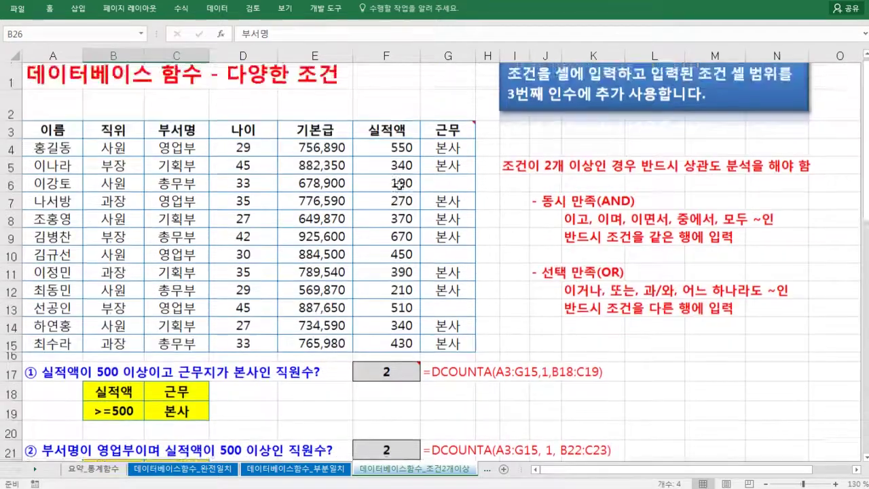
pyautogui.scroll(-1, 611, 257)
pyautogui.click(613, 261)
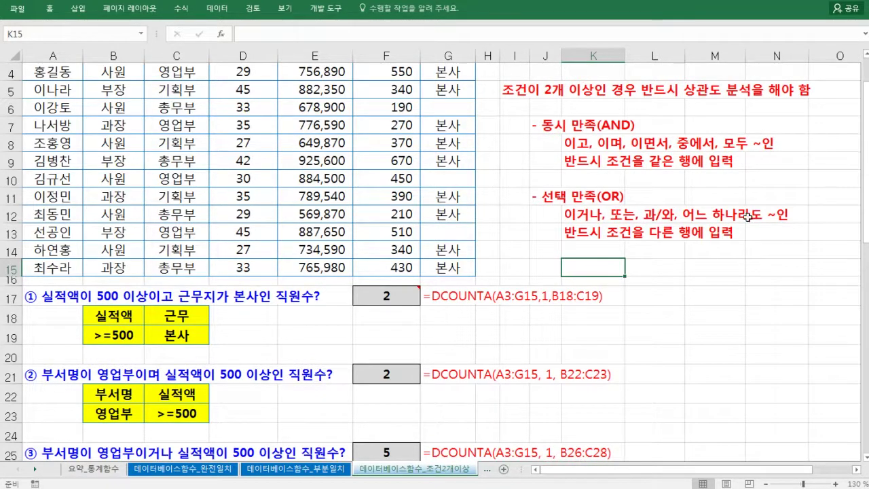
pyautogui.click(583, 235)
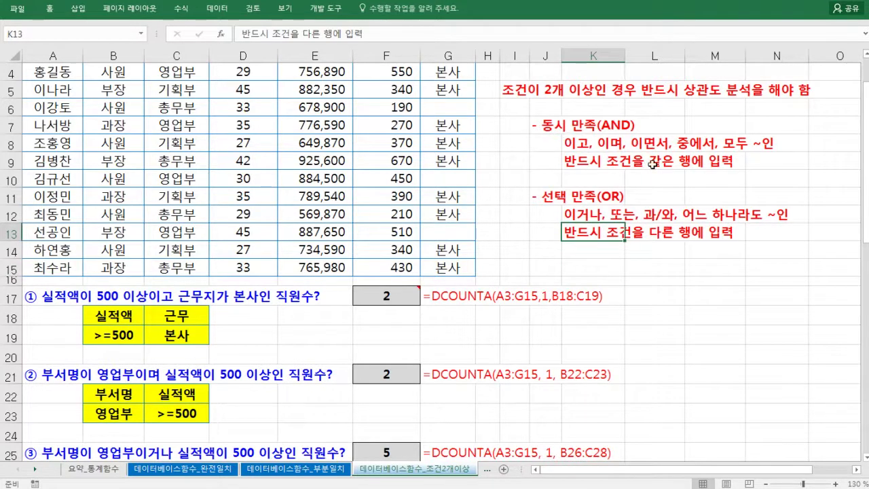
# Step: Examine the criteria range B18:C19 and inspect the DCOUNTA formulas in F17 and F21, leaving them unedited
pyautogui.moveTo(122, 318); pyautogui.dragTo(176, 335)
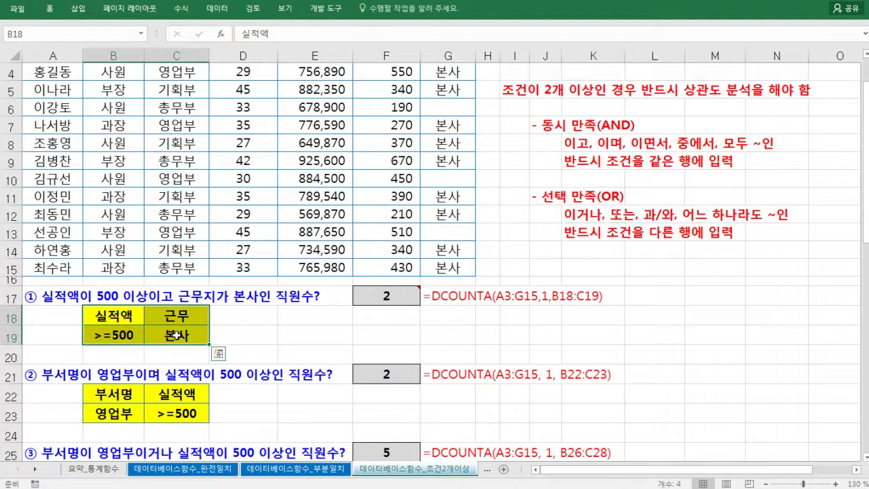
pyautogui.click(387, 296)
pyautogui.press('F2')
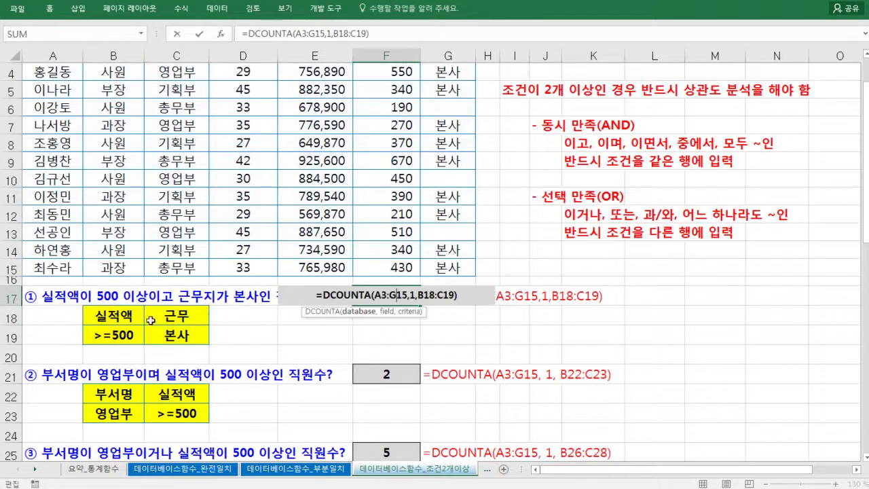
pyautogui.press('Escape')
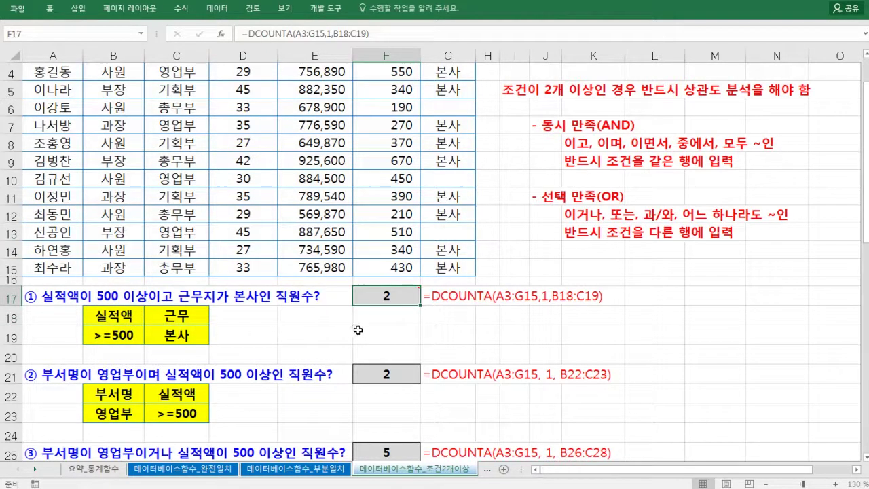
pyautogui.click(377, 371)
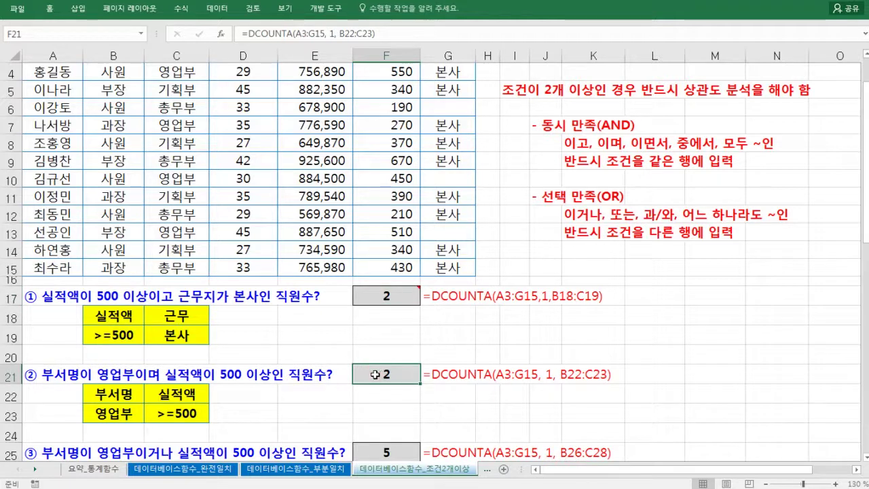
pyautogui.press('F2')
pyautogui.press('Escape')
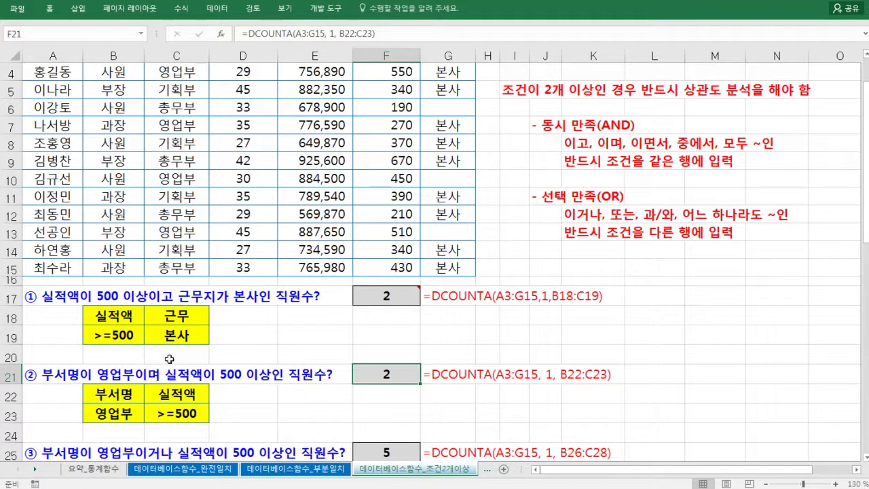
# Step: Inspect the DCOUNTA formula in F25 and its criteria range B26:C28, leaving the formula unedited
pyautogui.scroll(-1, 169, 359)
pyautogui.scroll(-1, 248, 338)
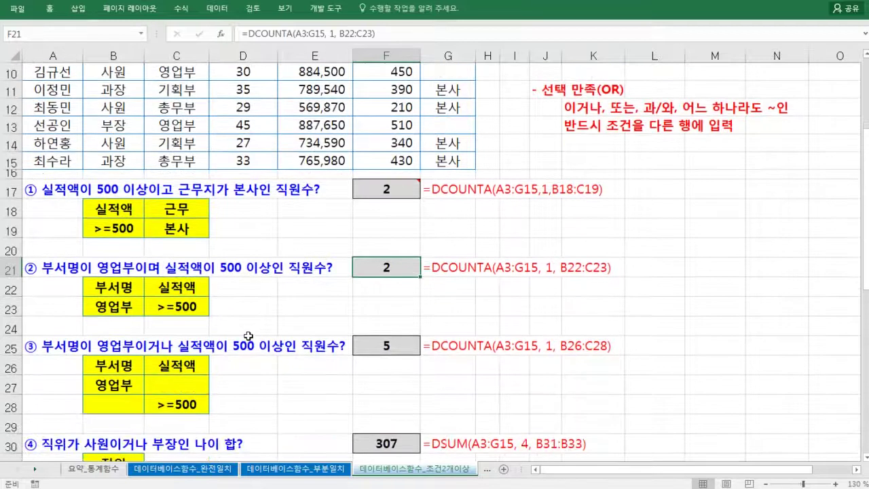
pyautogui.scroll(-1, 249, 335)
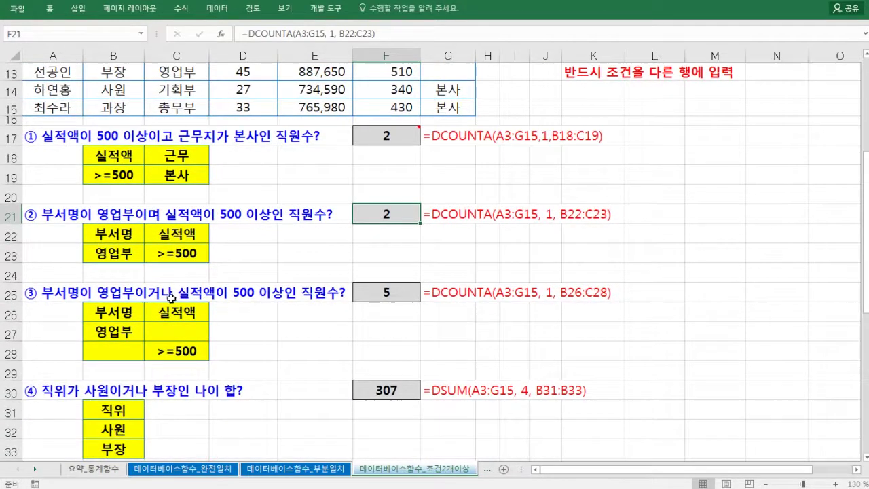
pyautogui.click(372, 300)
pyautogui.doubleClick(372, 293)
pyautogui.press('Escape')
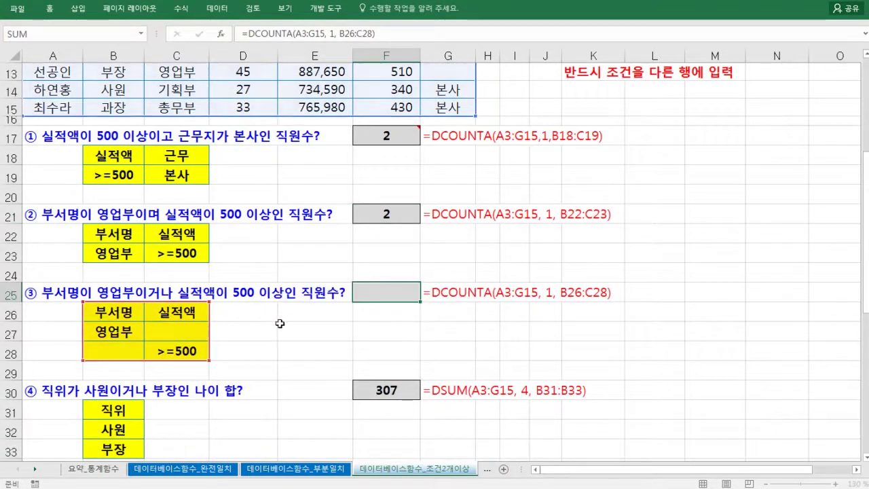
# Step: Compare the two OR criteria layouts for question ④, the single-column range B31:B33 and the two-column range B35:C37
pyautogui.scroll(-1, 278, 323)
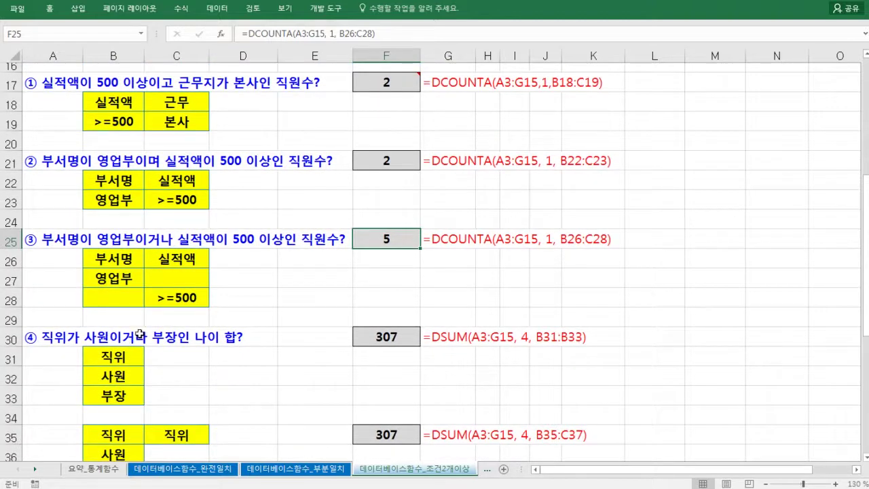
pyautogui.scroll(-1, 140, 333)
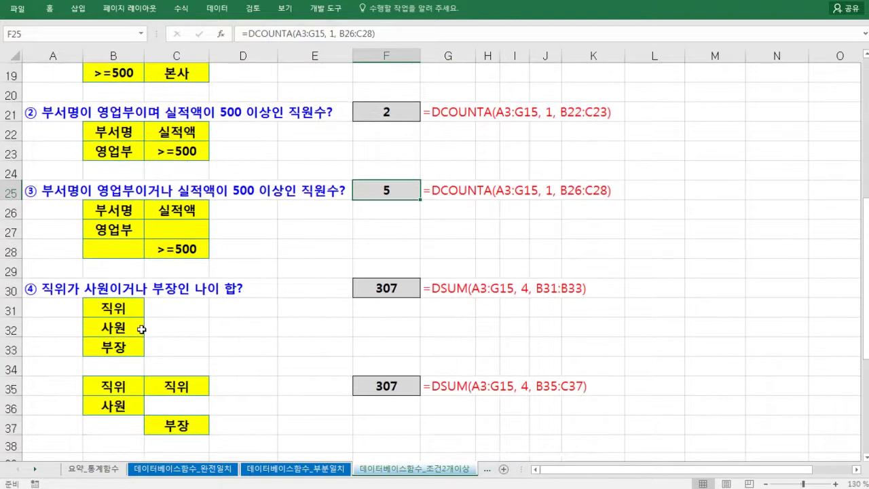
pyautogui.click(116, 305)
pyautogui.moveTo(113, 385); pyautogui.dragTo(194, 425)
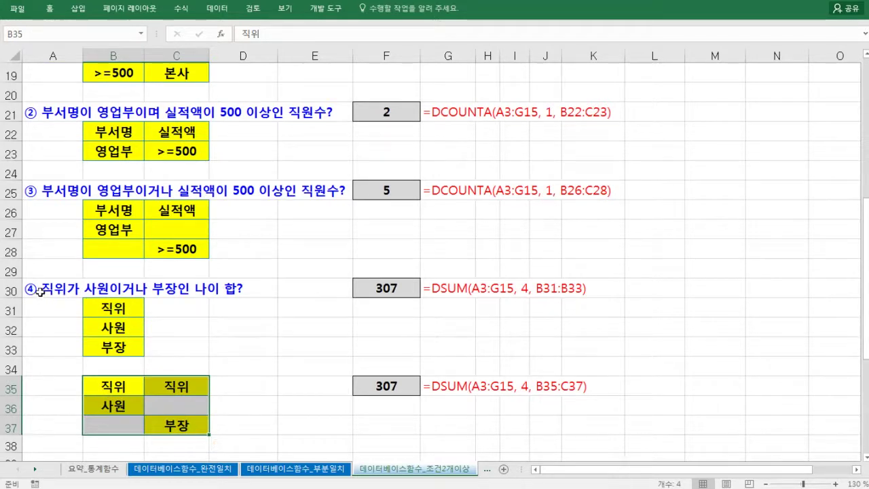
pyautogui.moveTo(112, 307); pyautogui.dragTo(115, 345)
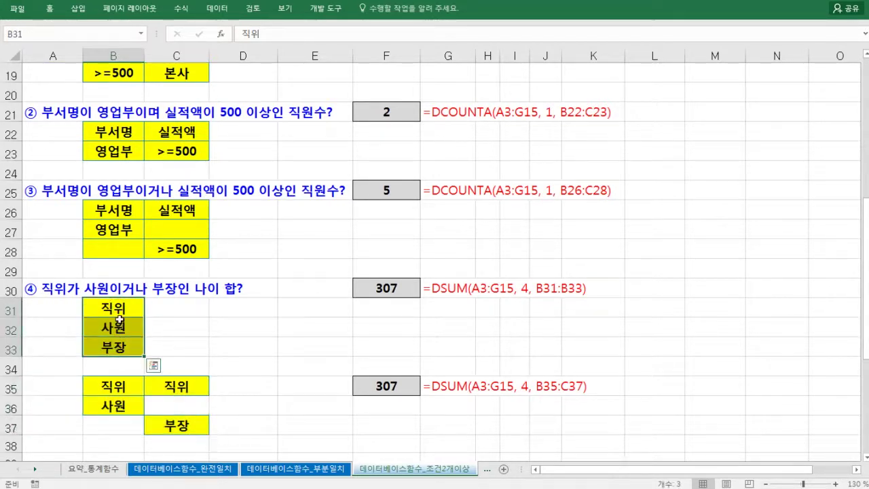
pyautogui.click(116, 309)
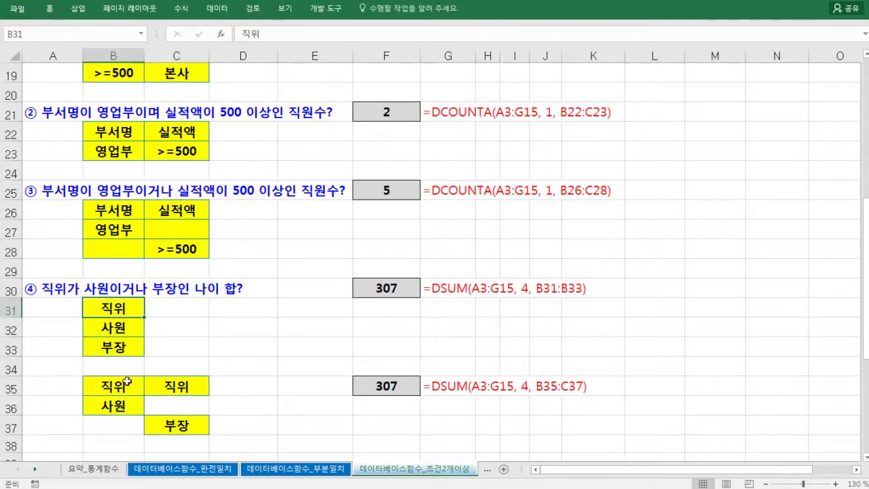
pyautogui.moveTo(127, 383); pyautogui.dragTo(179, 426)
pyautogui.moveTo(114, 307); pyautogui.dragTo(112, 346)
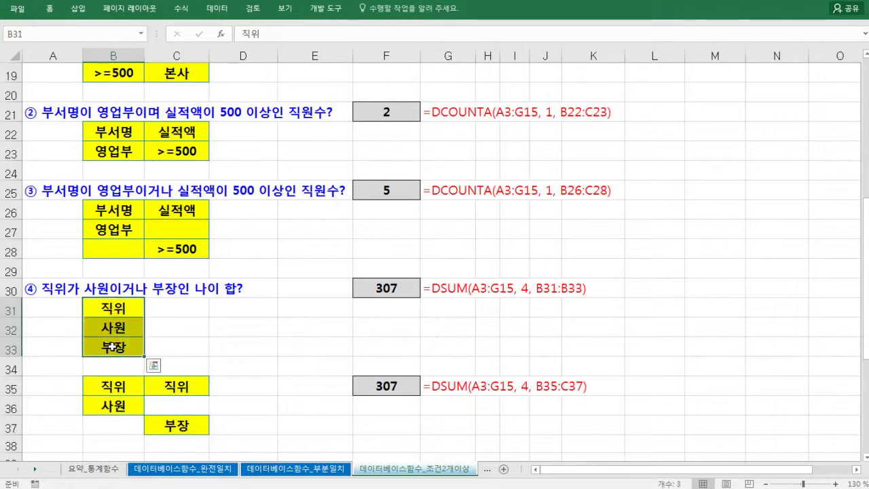
# Step: Inspect the DSUM formulas in F30 and F35 with their criteria ranges, leaving both unedited
pyautogui.doubleClick(390, 290)
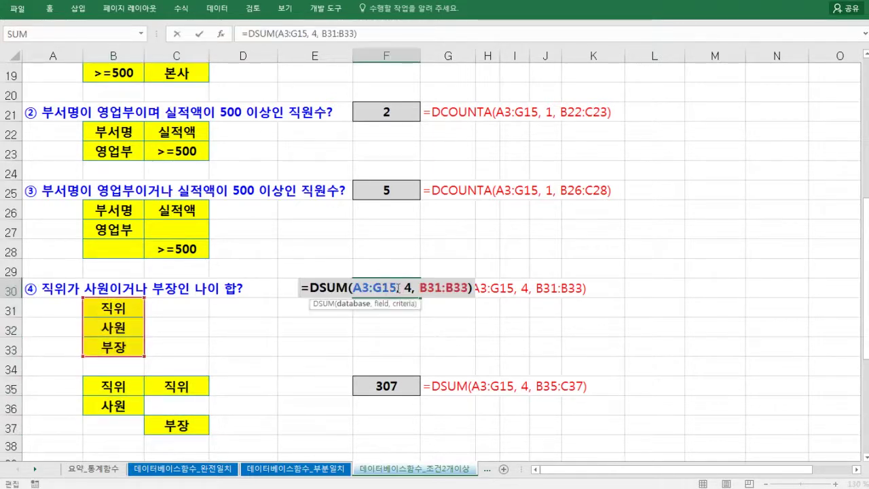
pyautogui.press('Escape')
pyautogui.doubleClick(388, 382)
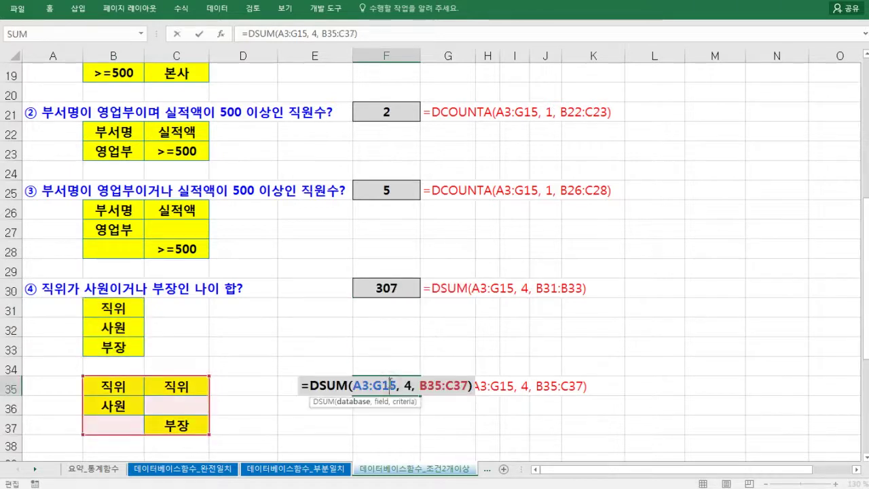
pyautogui.press('Escape')
pyautogui.click(392, 349)
# Step: Check the partial-match sheet 데이터베이스함수_부분일치, then return to the AND/OR notes on 데이터베이스함수_조건2개이상
pyautogui.scroll(6, 397, 314)
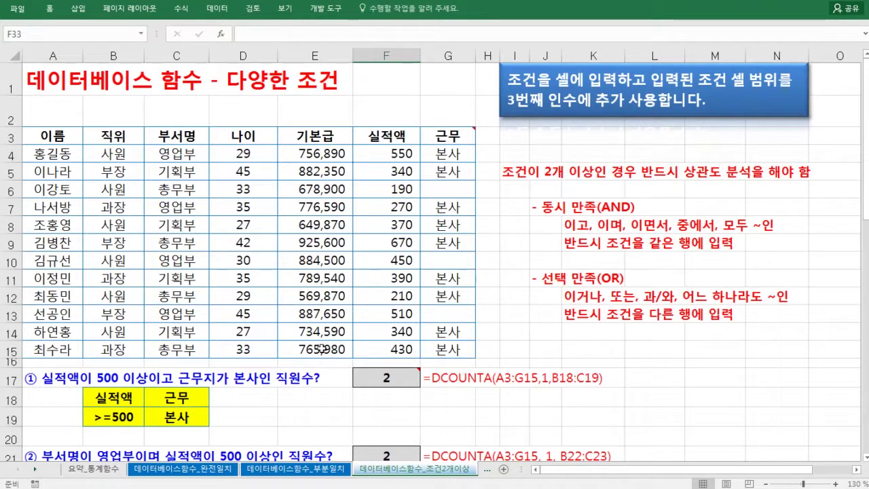
pyautogui.click(301, 468)
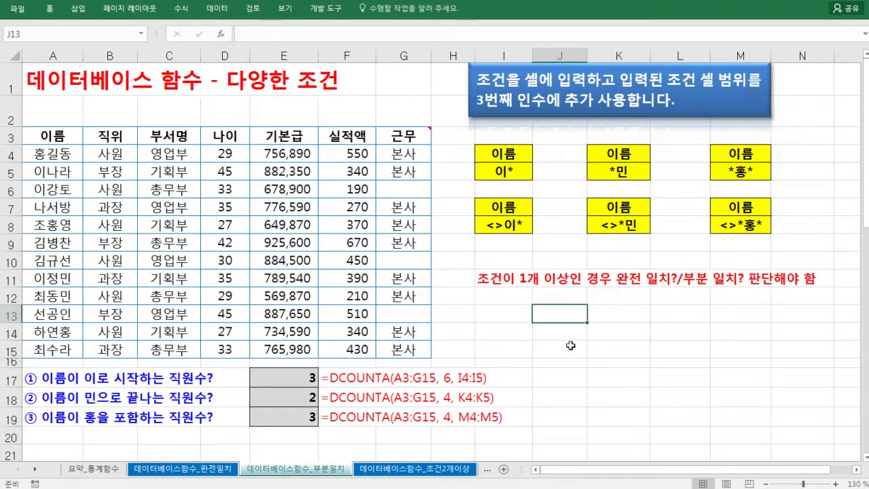
pyautogui.click(411, 469)
pyautogui.click(600, 349)
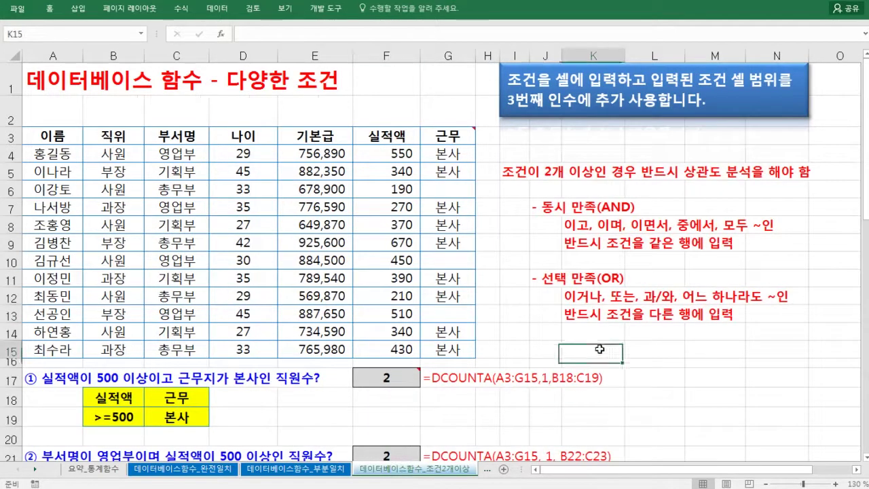
# Step: Review the question ① result cell F17 and the employee table A3:G15 used as its database range
pyautogui.scroll(-1, 600, 347)
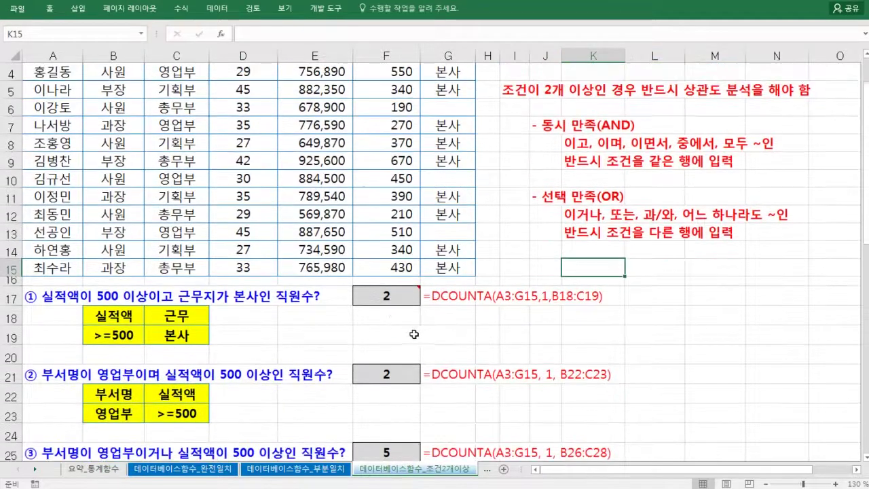
pyautogui.click(394, 296)
pyautogui.click(667, 293)
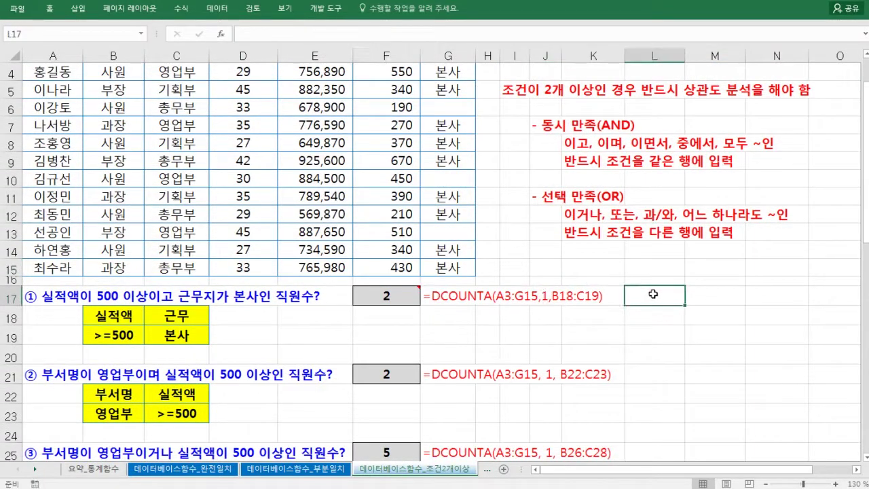
pyautogui.scroll(1, 653, 294)
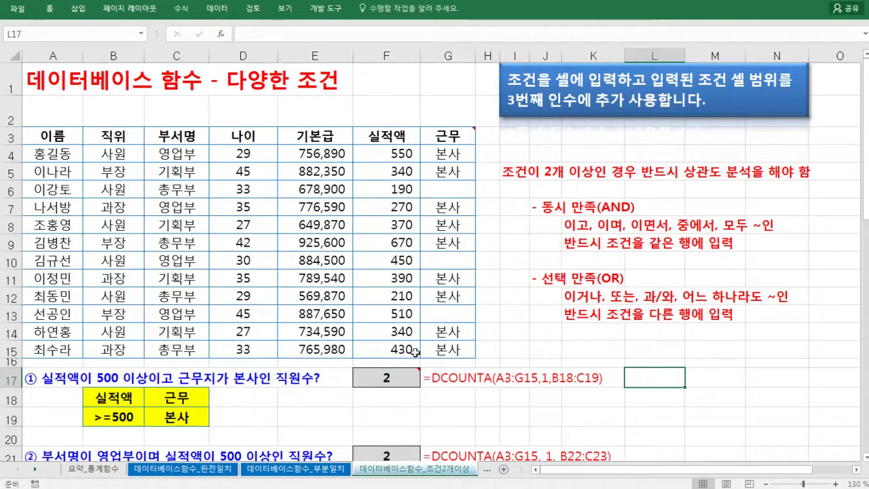
pyautogui.moveTo(53, 136); pyautogui.dragTo(438, 349)
pyautogui.click(345, 276)
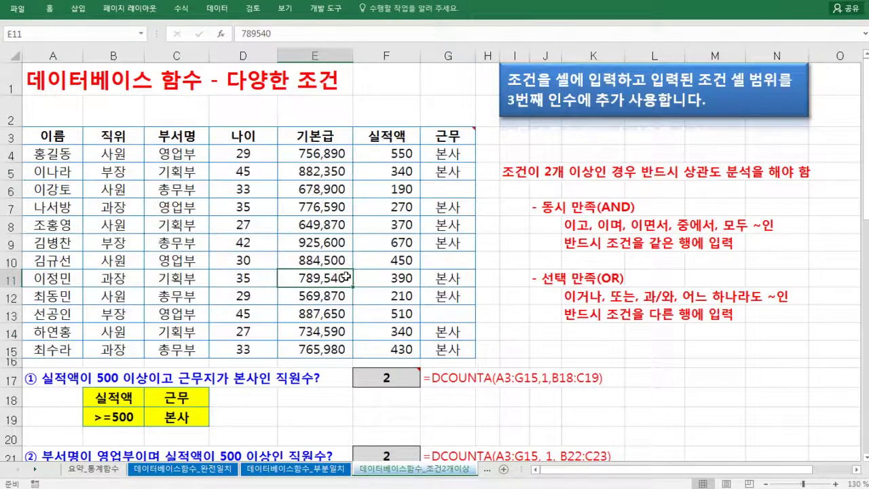